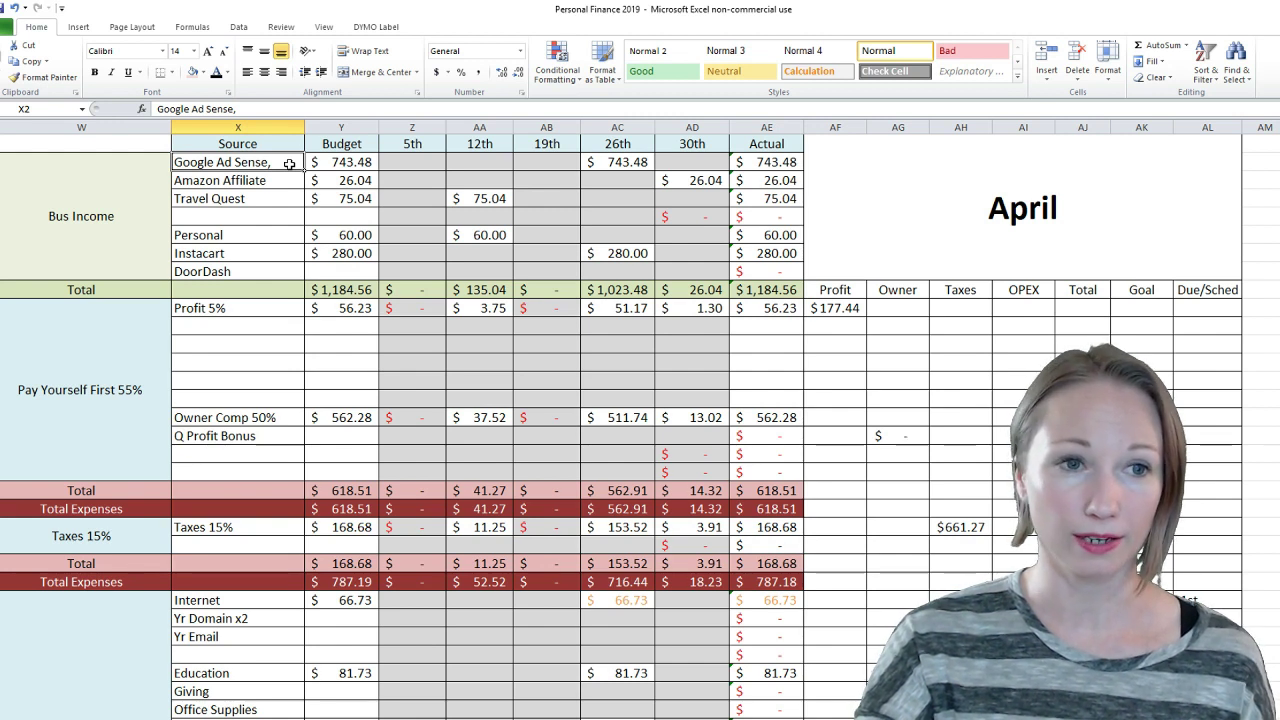
Review the Amazon Affiliate, Travel Quest, Instacart and DoorDash income sources and the 743.48 Google Ad Sense budget
click(270, 180)
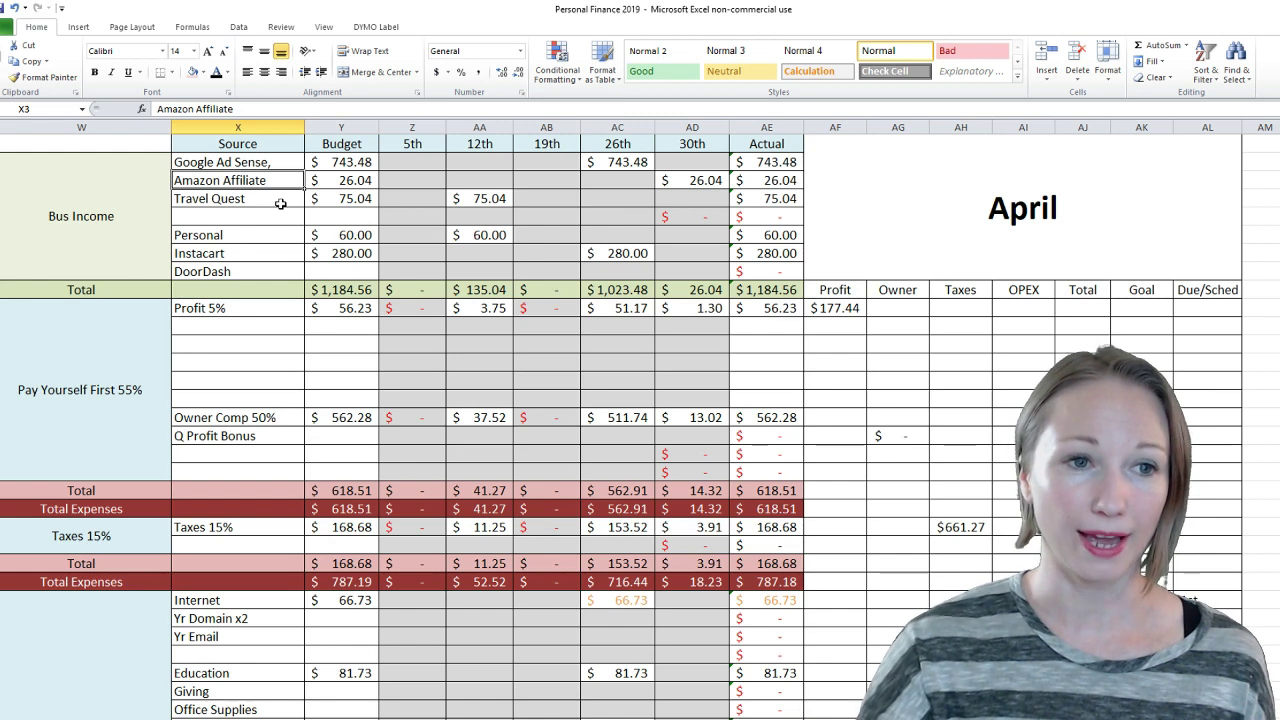
click(277, 206)
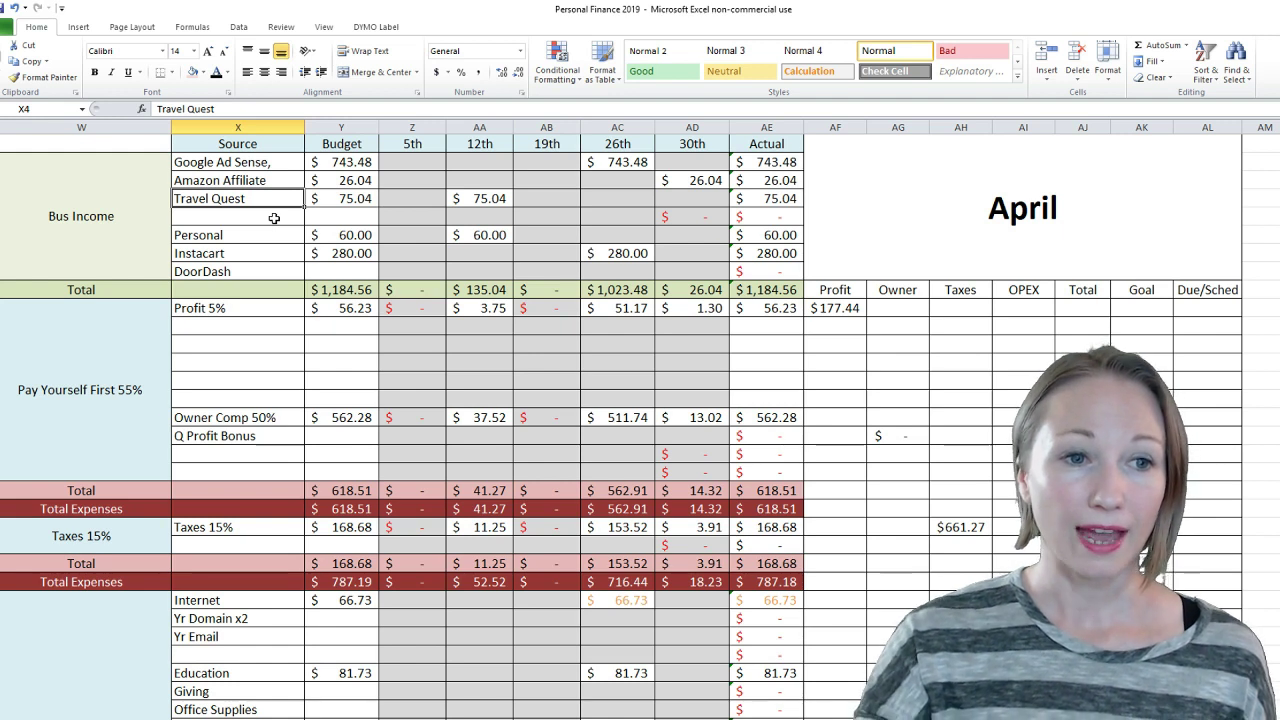
click(238, 254)
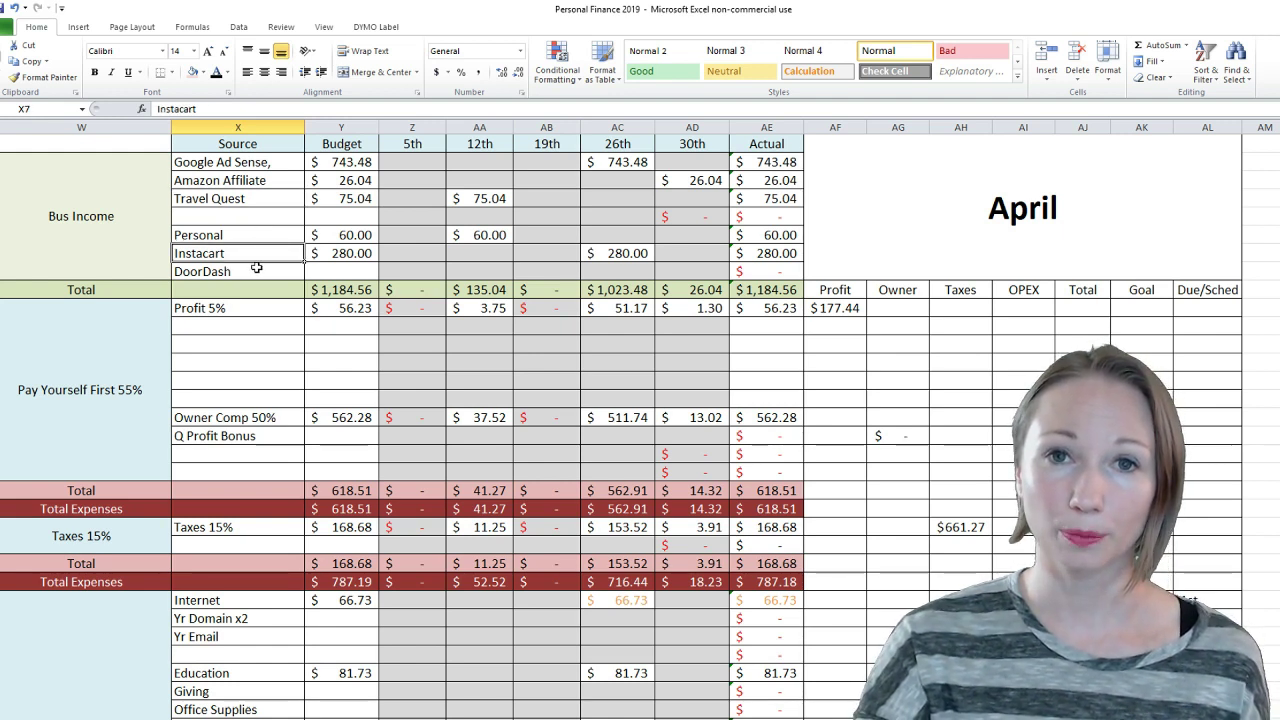
click(245, 271)
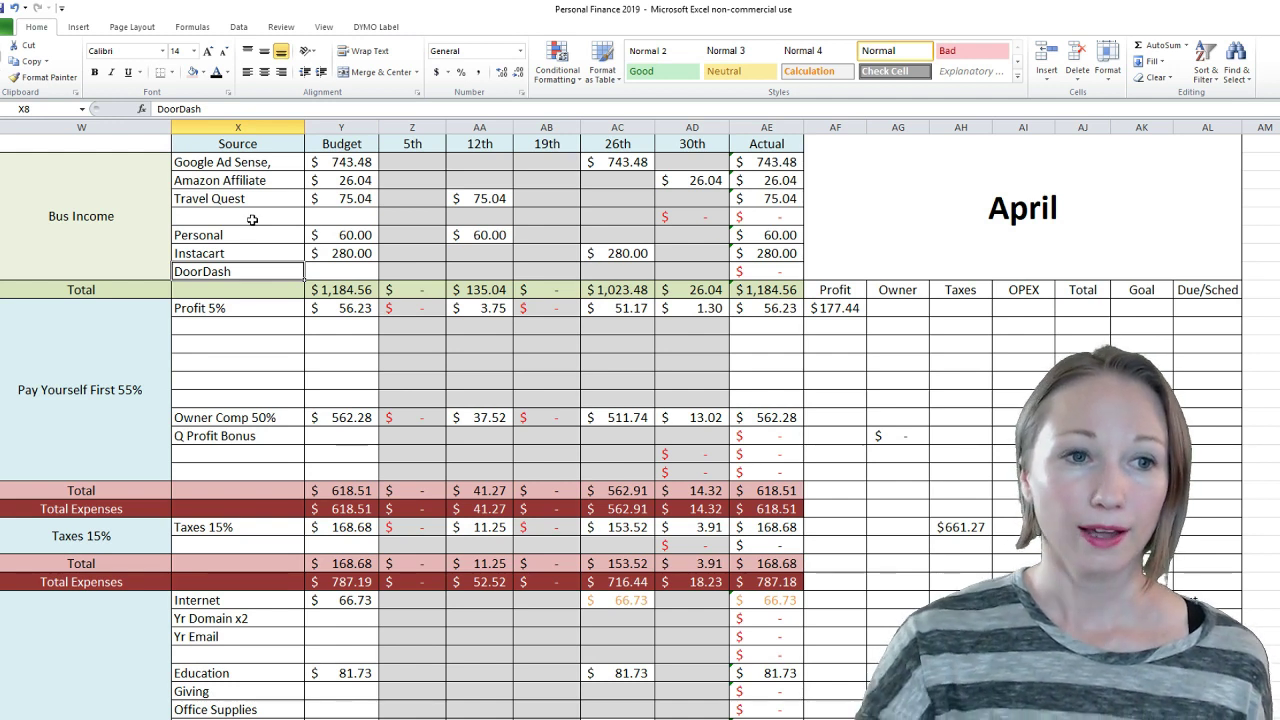
click(267, 164)
click(326, 164)
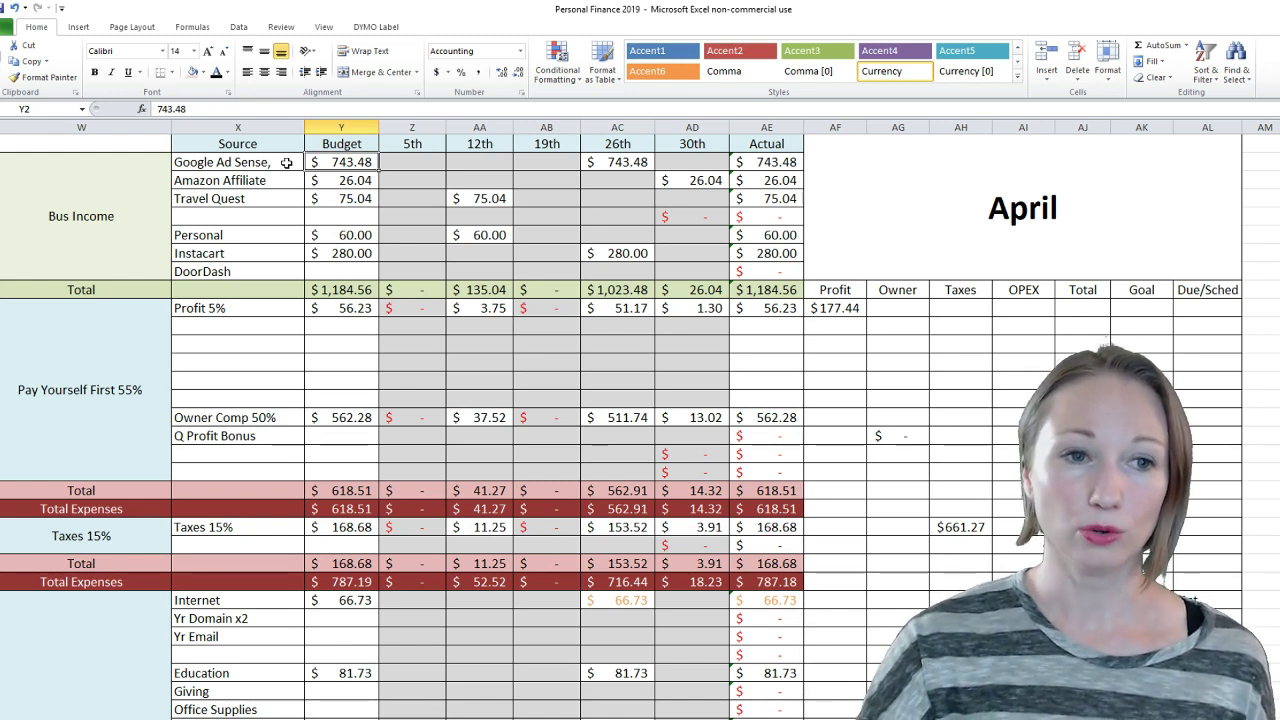
Revisit the Travel Quest, Instacart, DoorDash and Google Ad Sense income source entries
click(264, 198)
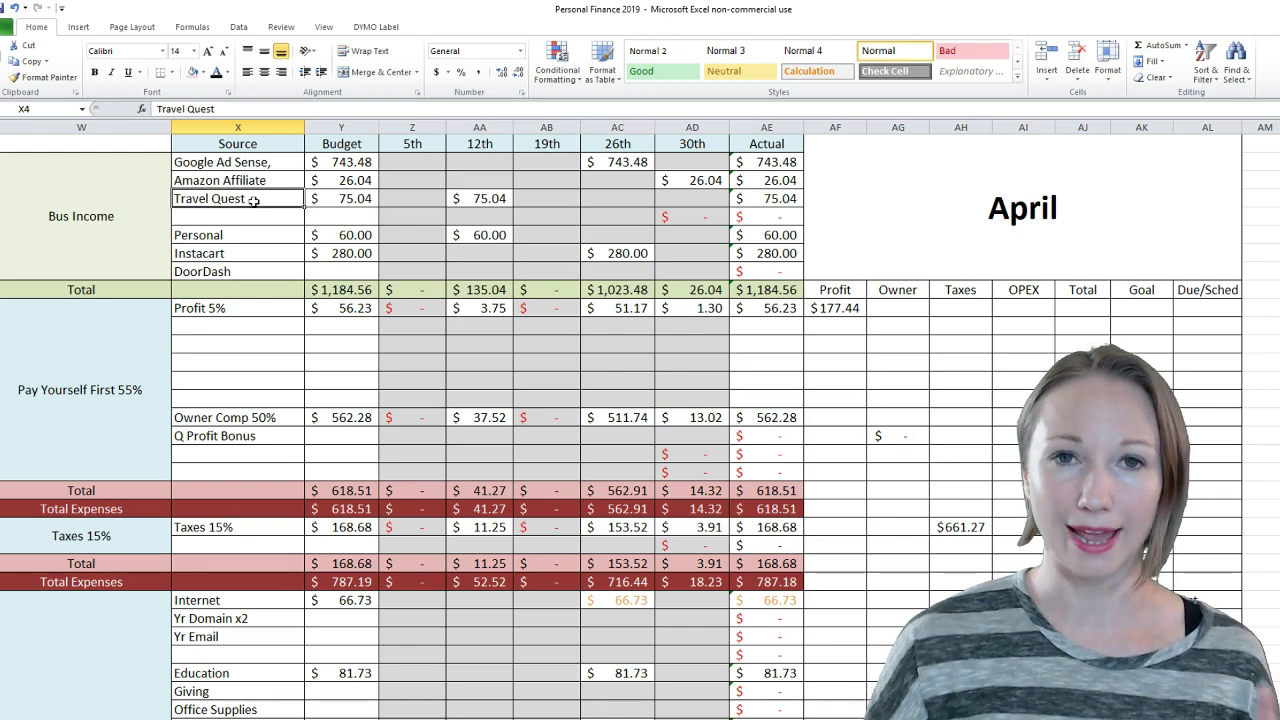
click(243, 258)
click(244, 272)
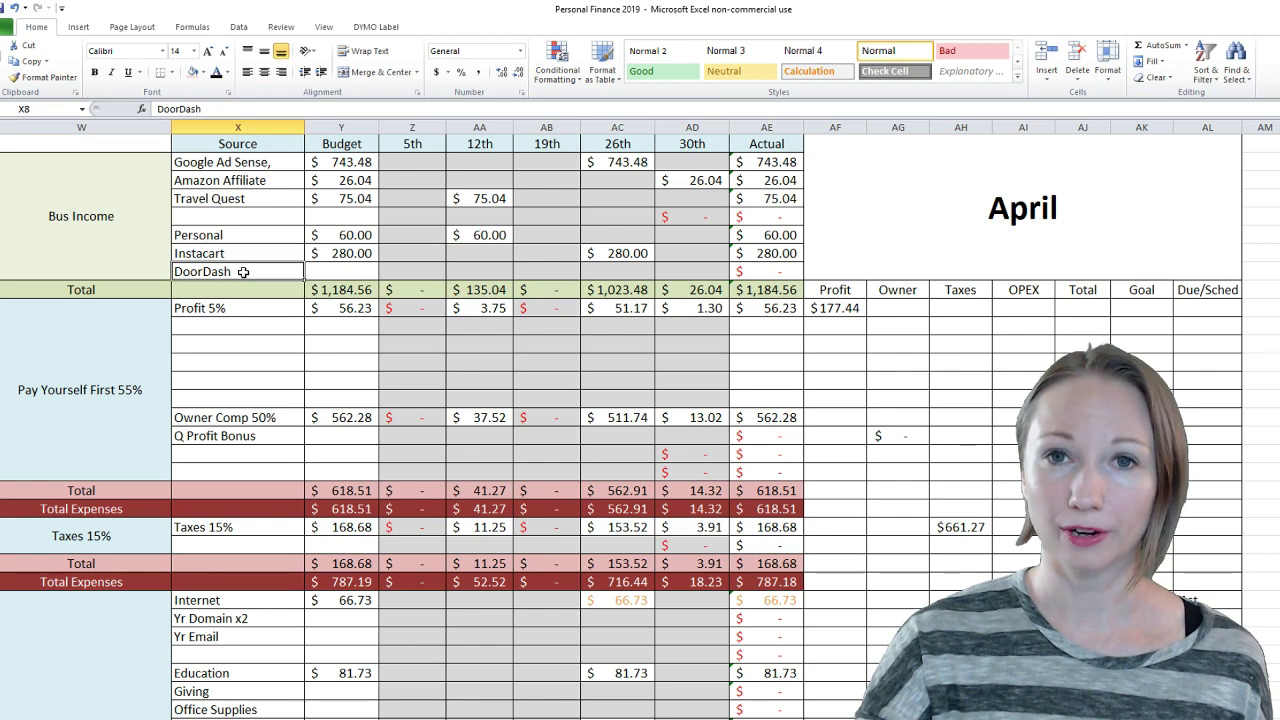
click(249, 255)
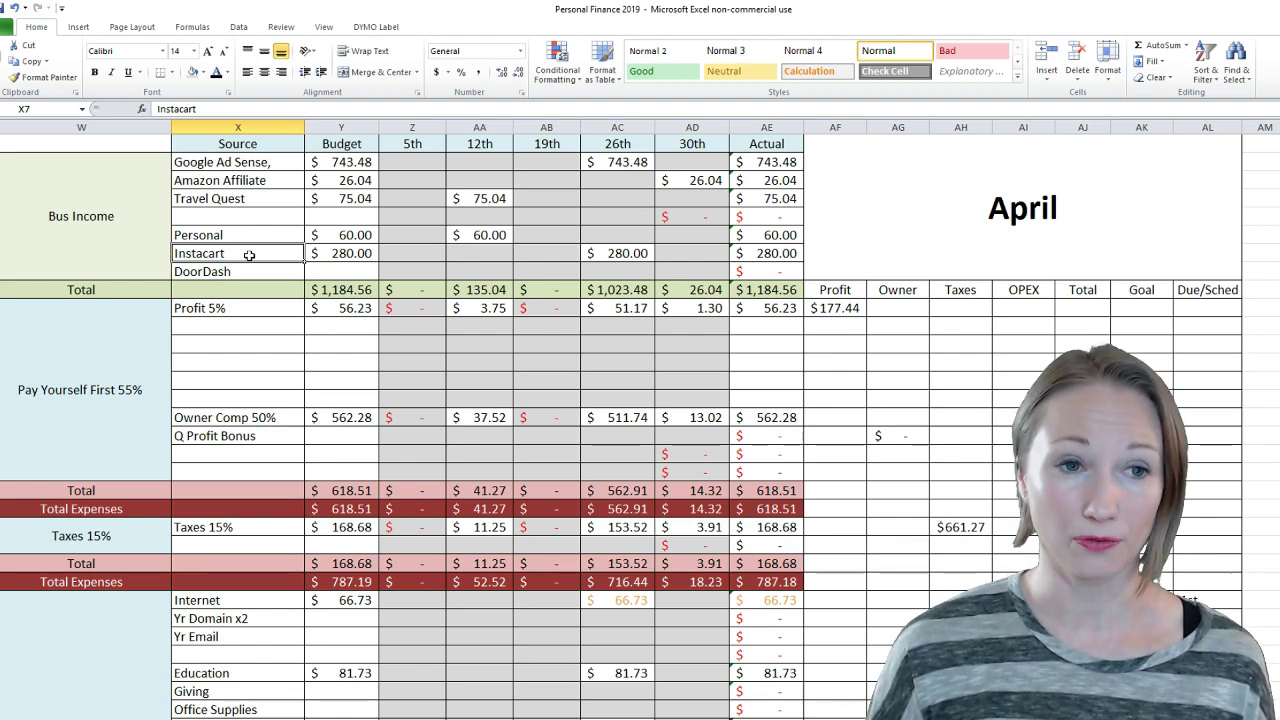
click(237, 161)
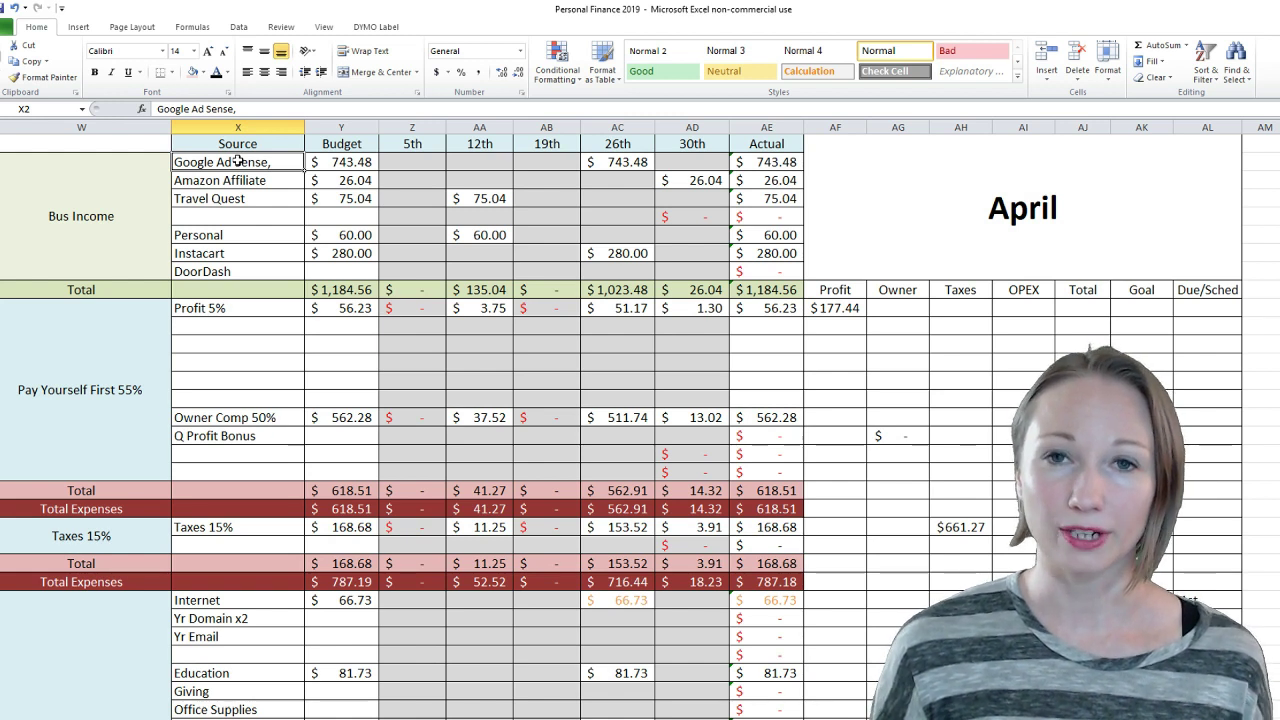
Inspect the Google Ad Sense budget and its 26th entry, plus Amazon Affiliate (30th) and Travel Quest (12th) amounts
key(Right)
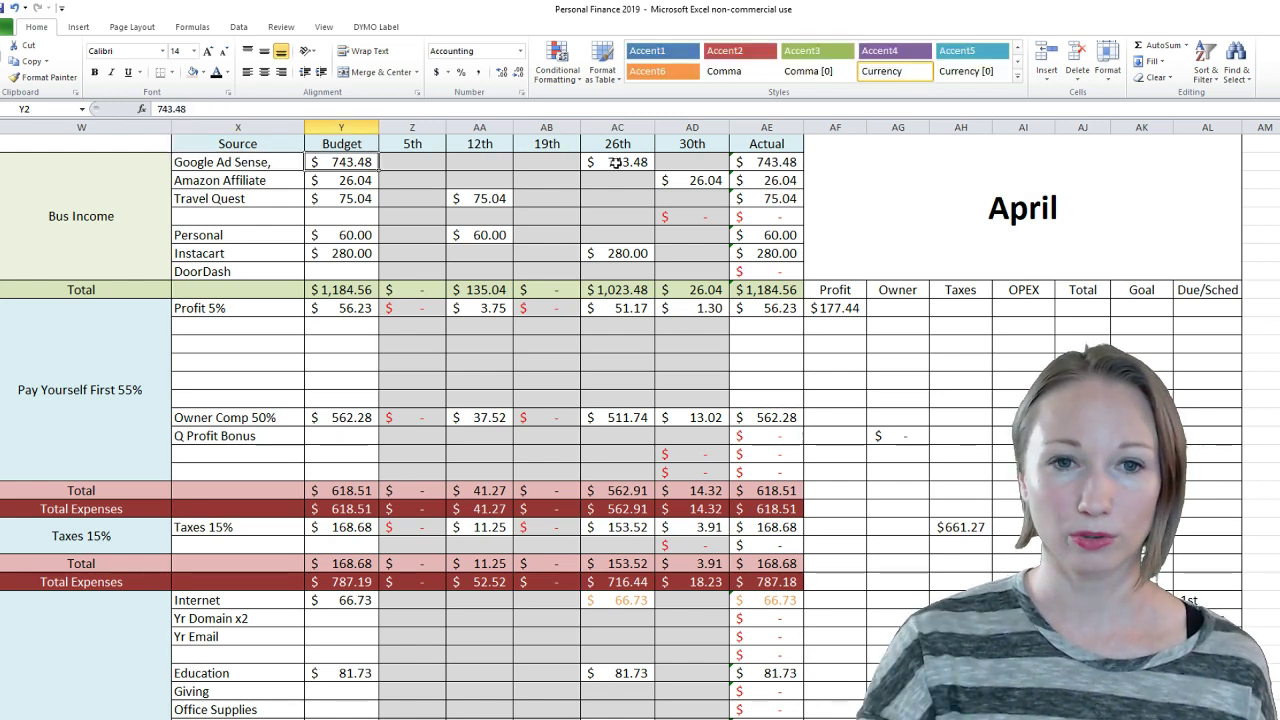
click(617, 162)
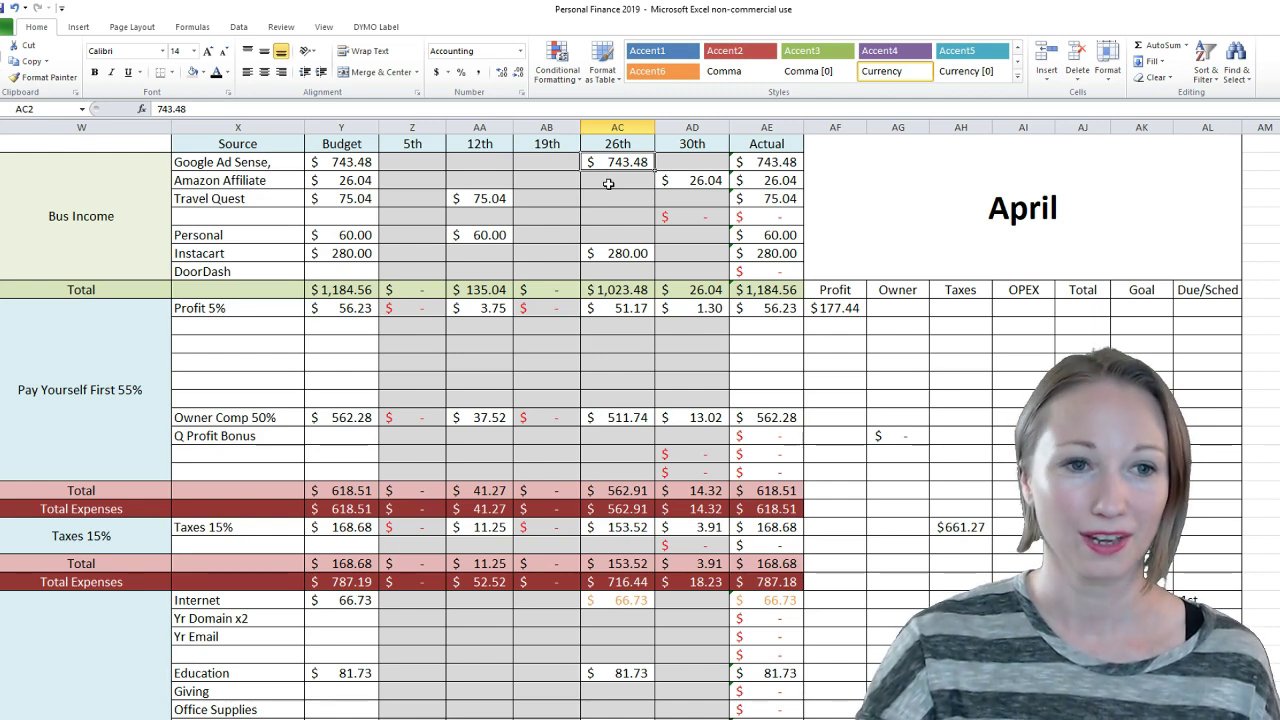
click(675, 181)
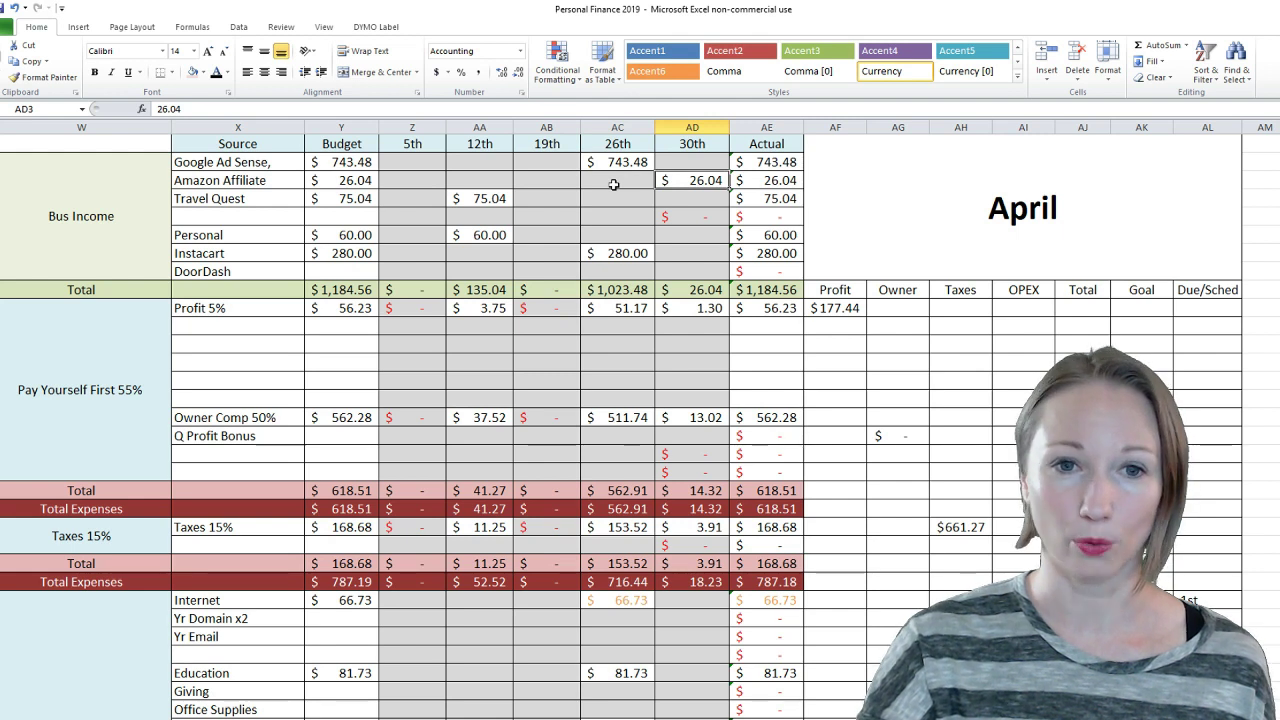
click(500, 200)
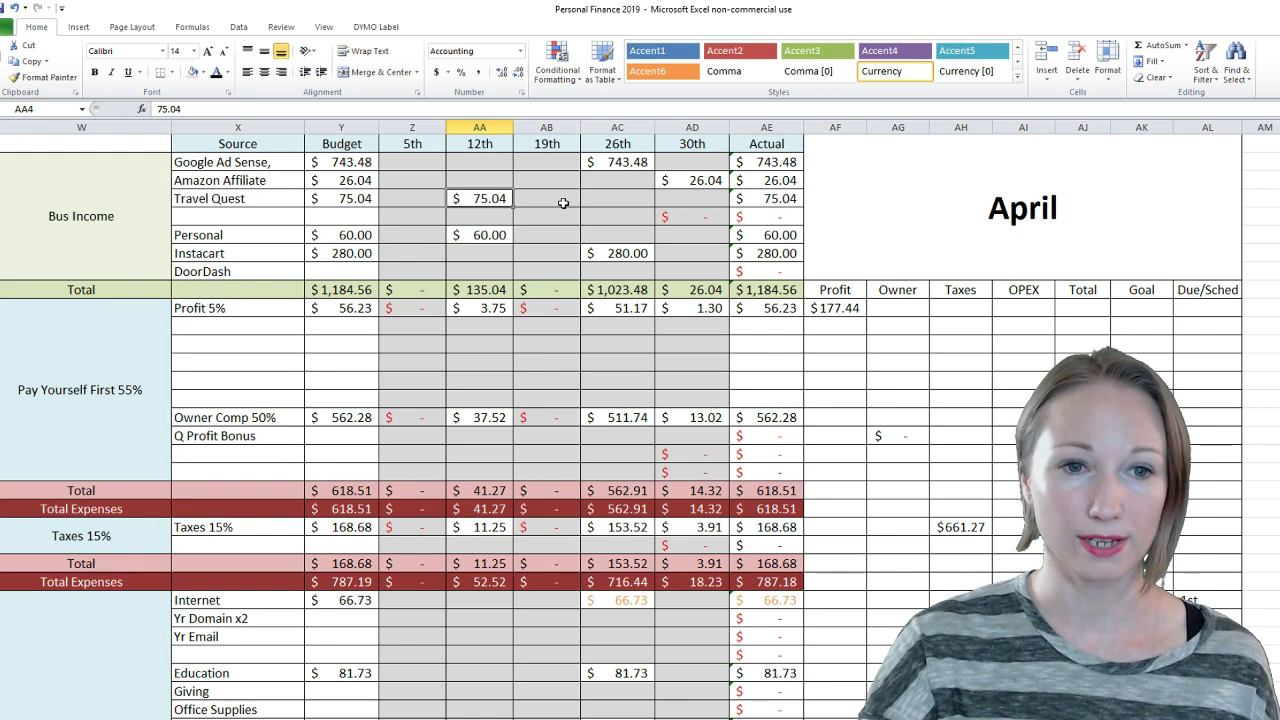
Check the Personal actual total formula, the Instacart amount on the 26th and the Bus Income total formula
click(740, 234)
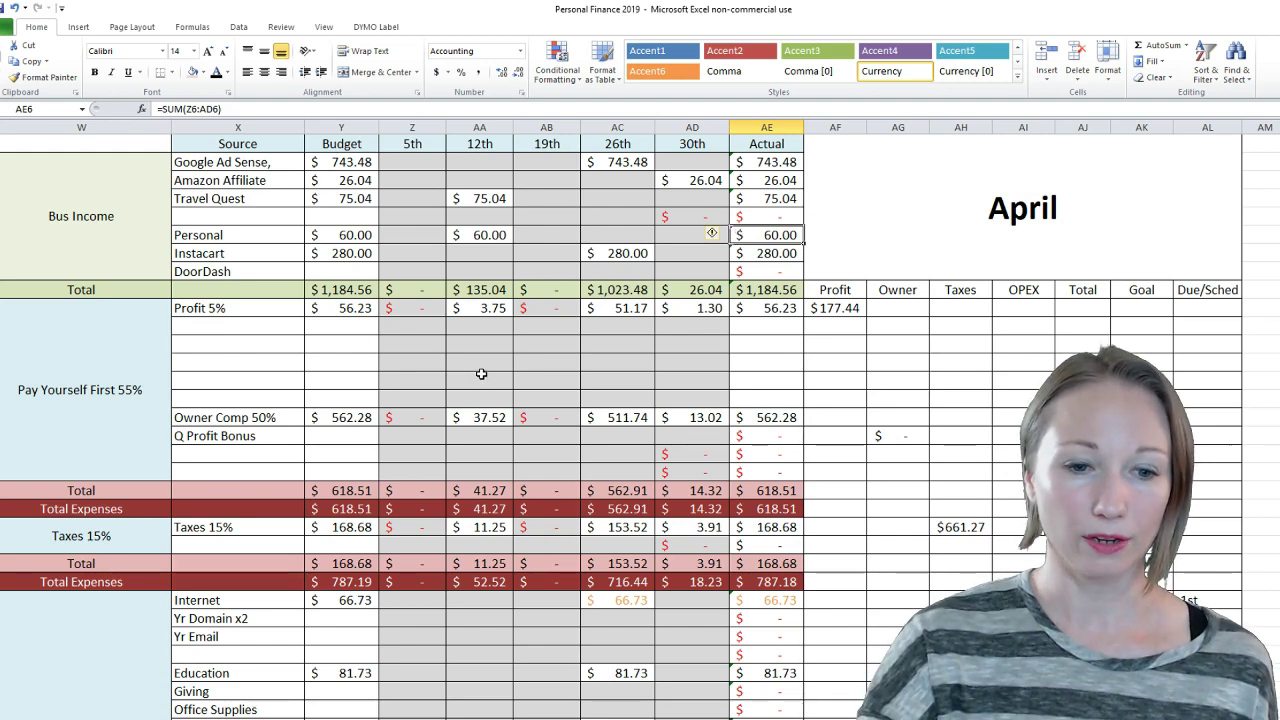
scroll(481, 373, down, 1)
scroll(481, 373, down, 3)
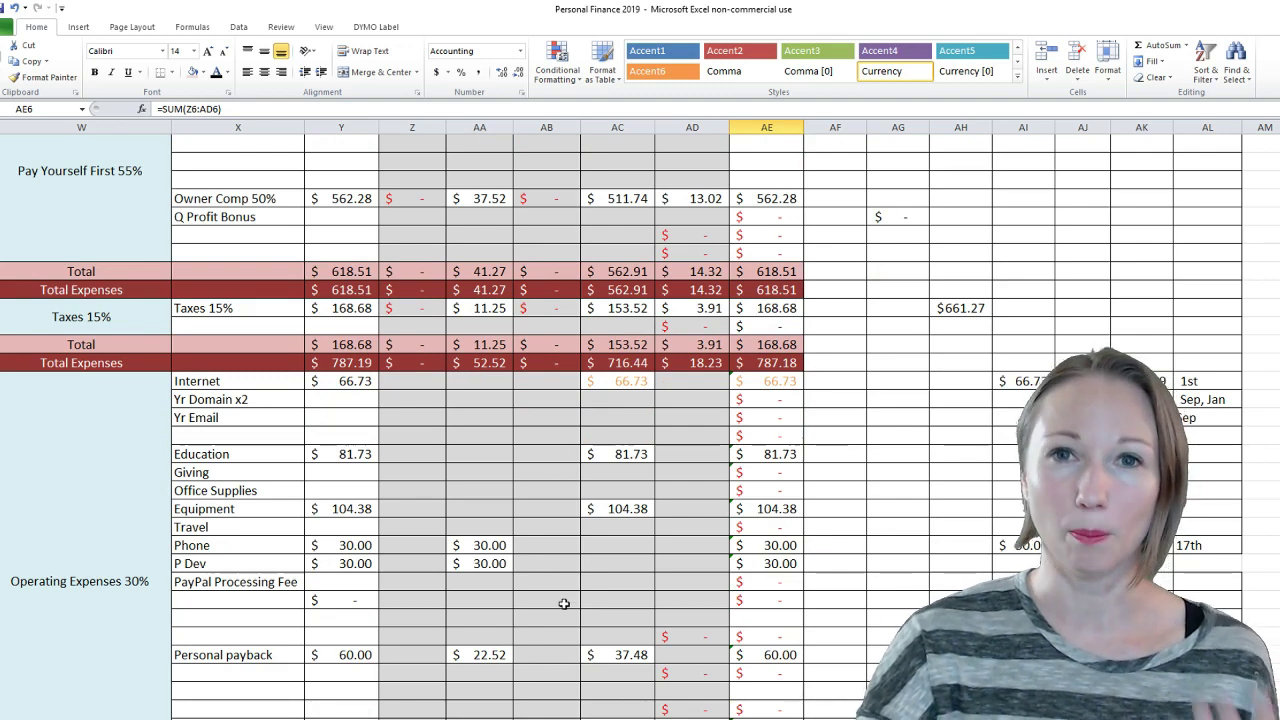
scroll(564, 604, up, 4)
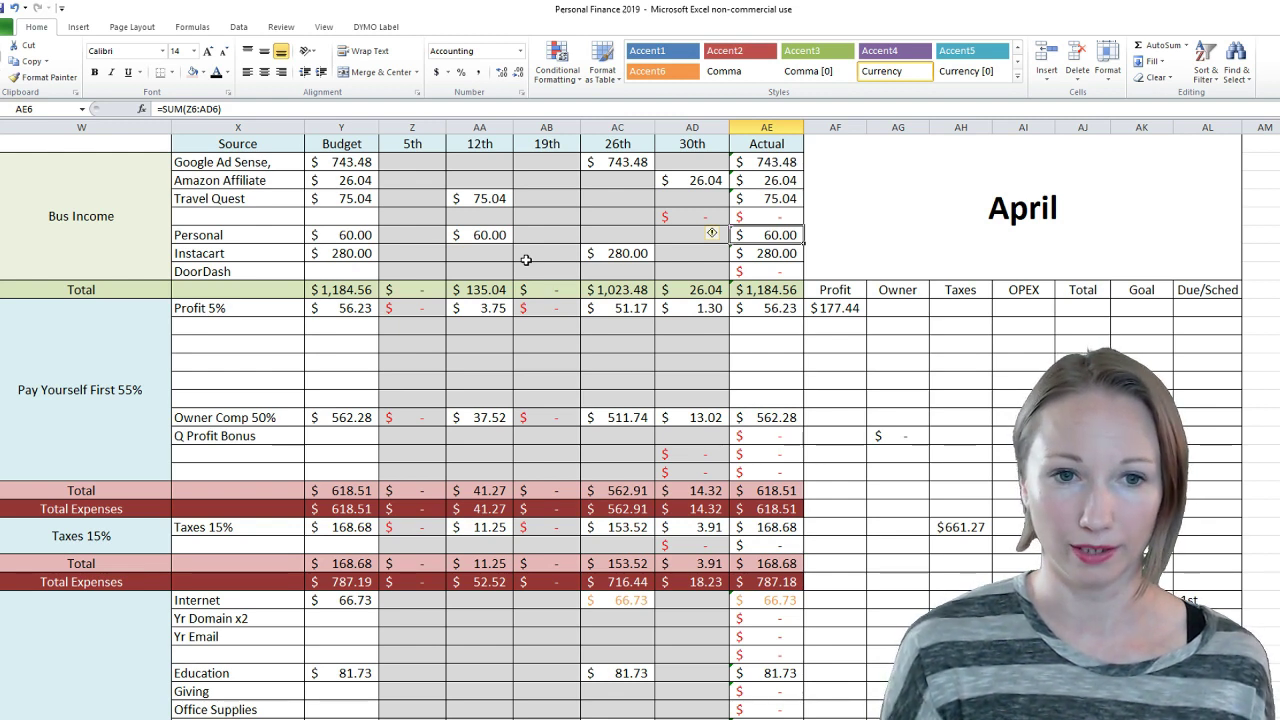
click(646, 254)
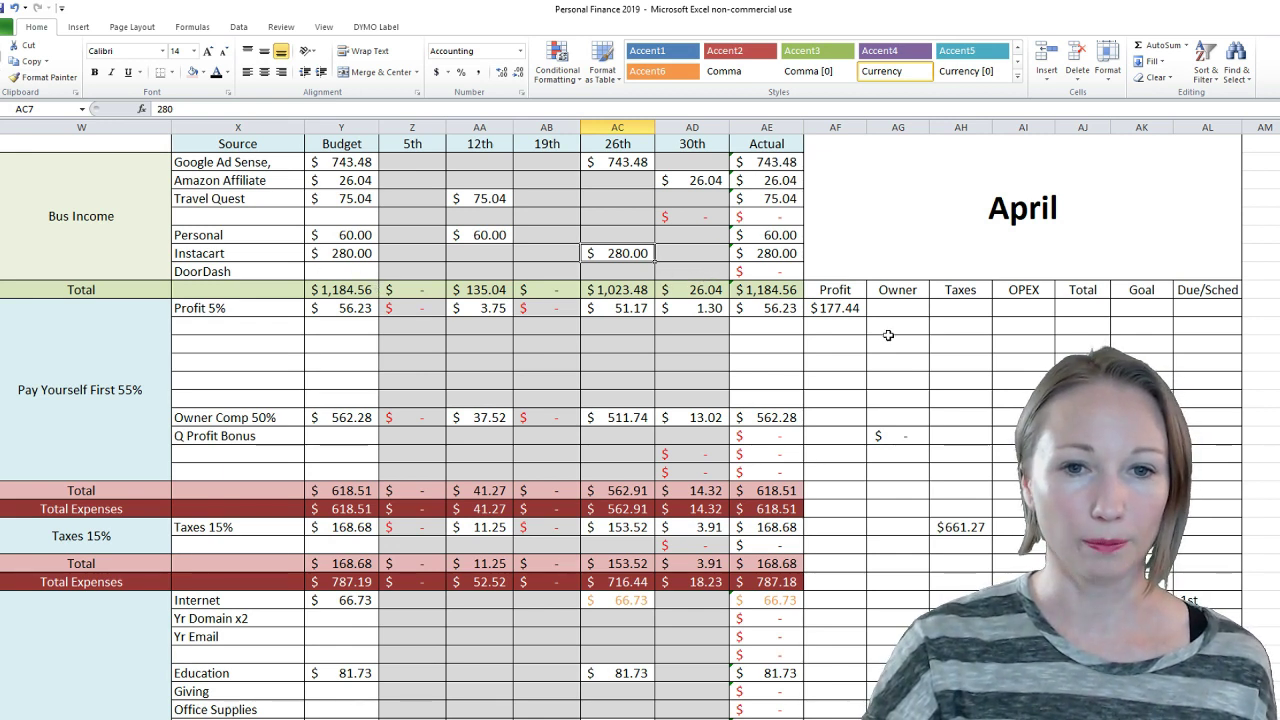
click(777, 290)
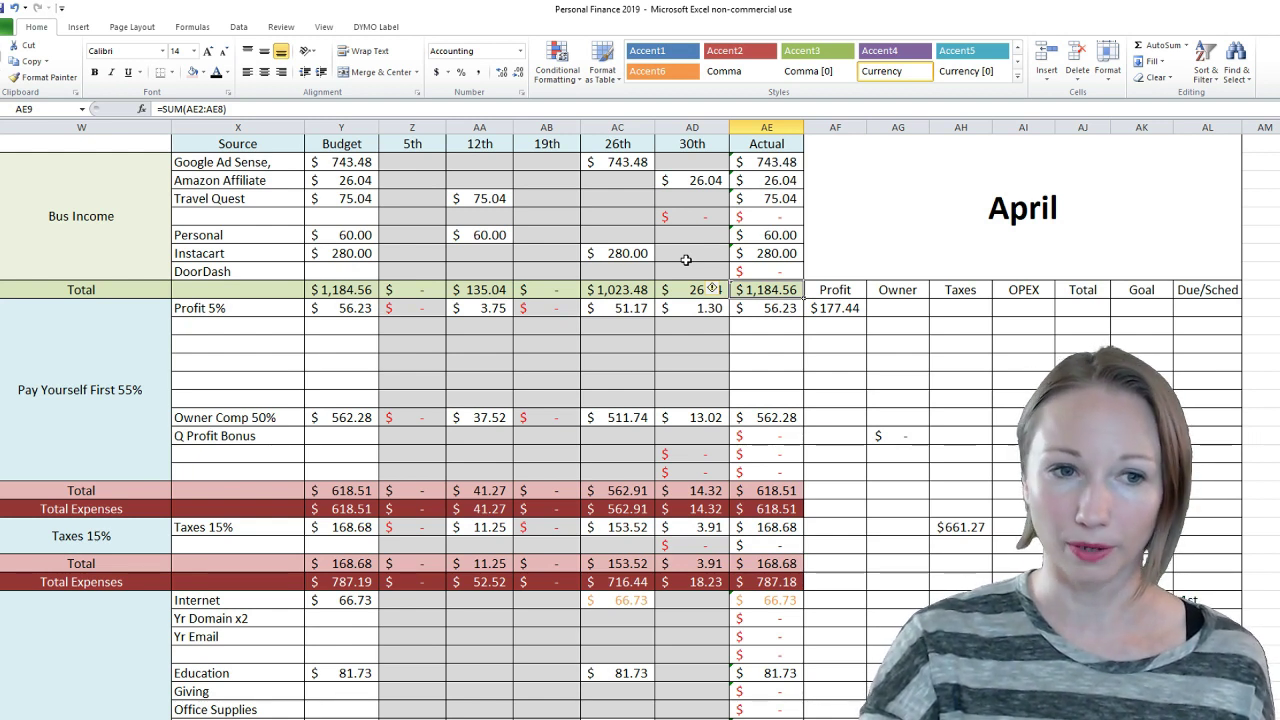
Check the Profit 5% and Owner Comp 50% budget amounts and actual totals, including the $177.44 profit
click(352, 311)
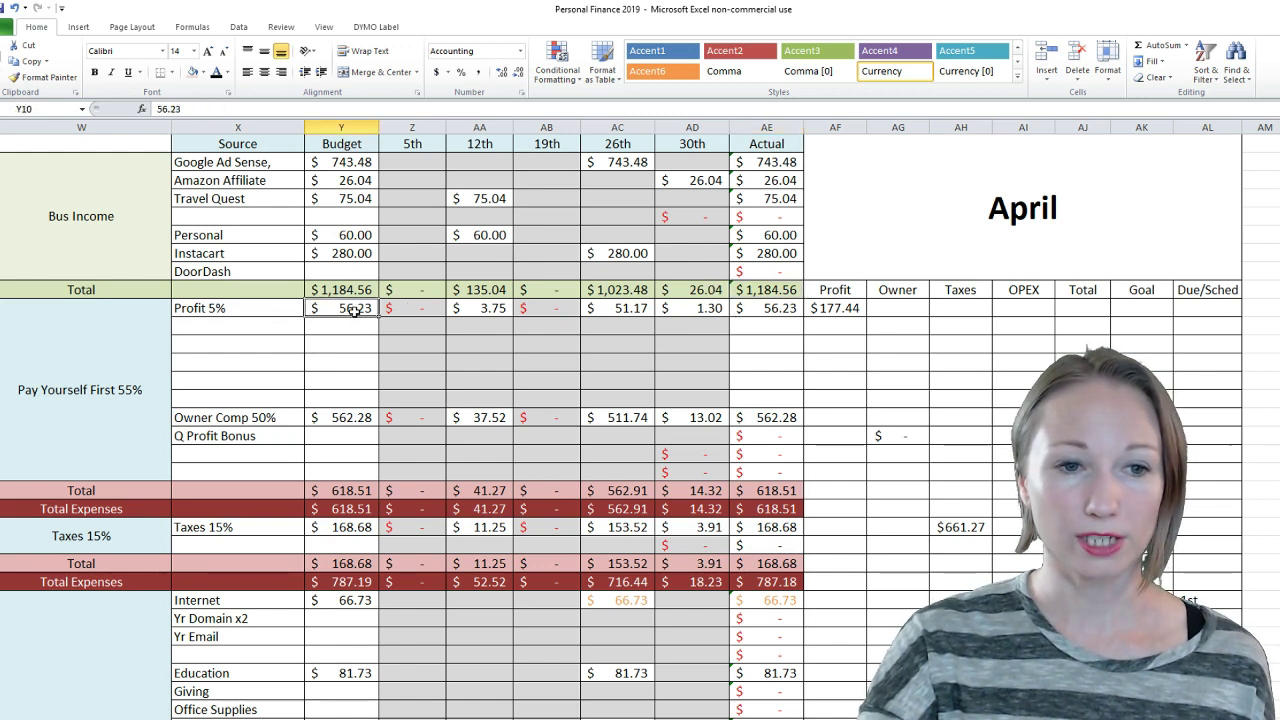
click(741, 311)
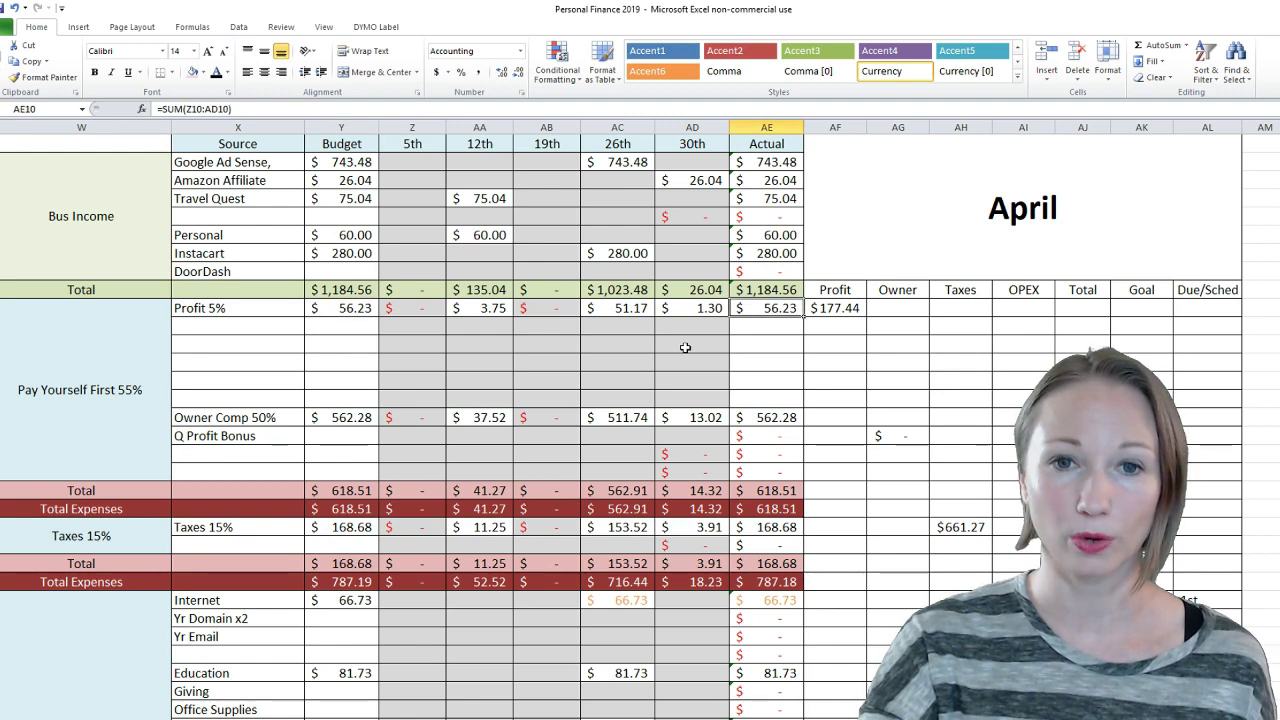
click(852, 311)
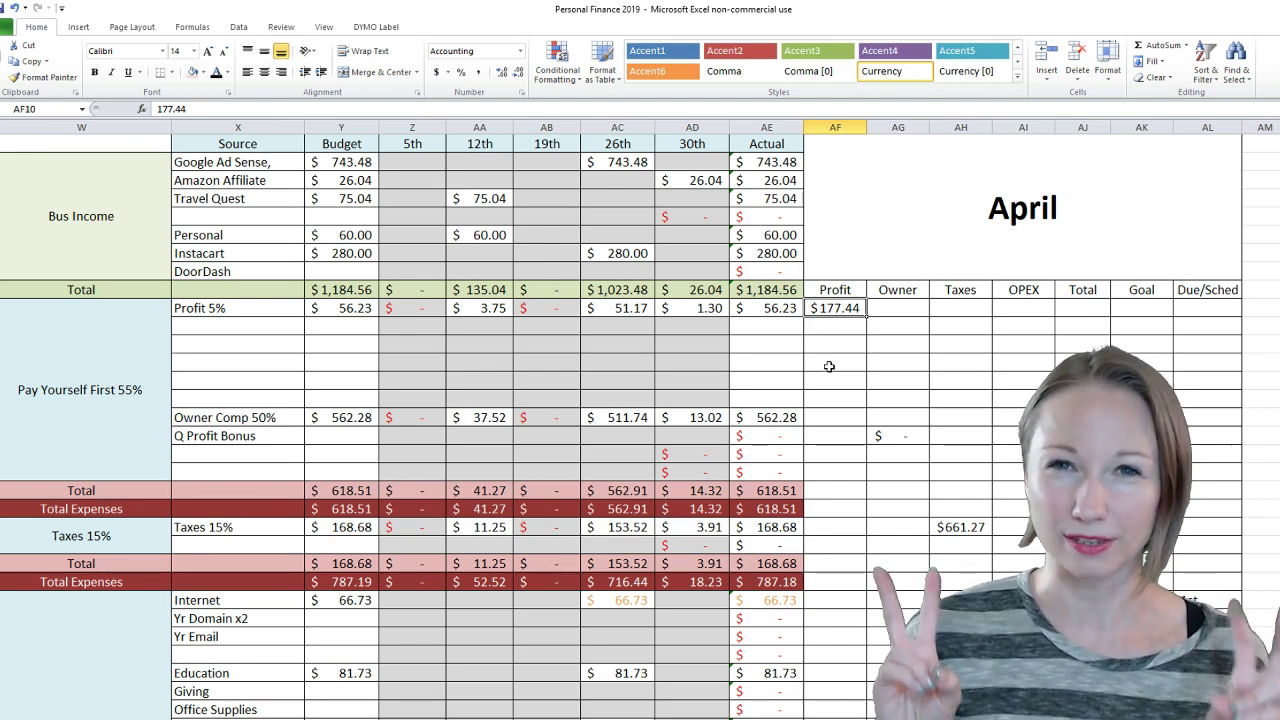
click(773, 415)
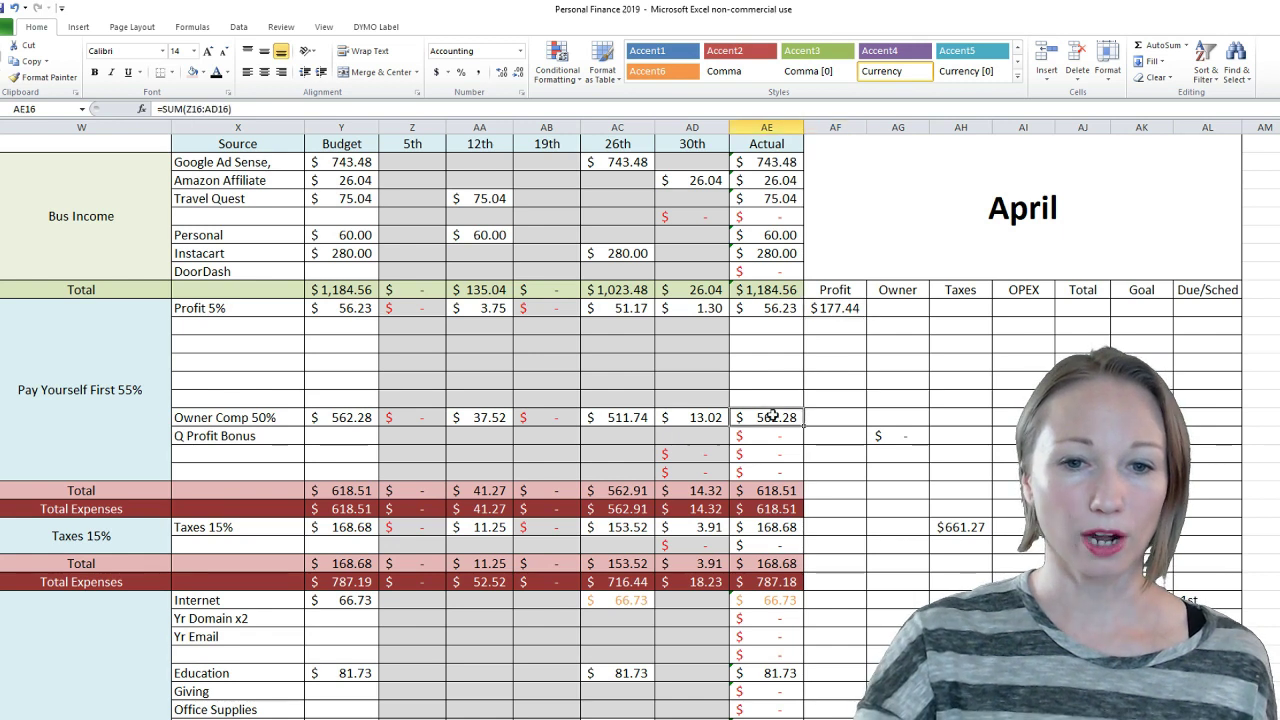
click(336, 414)
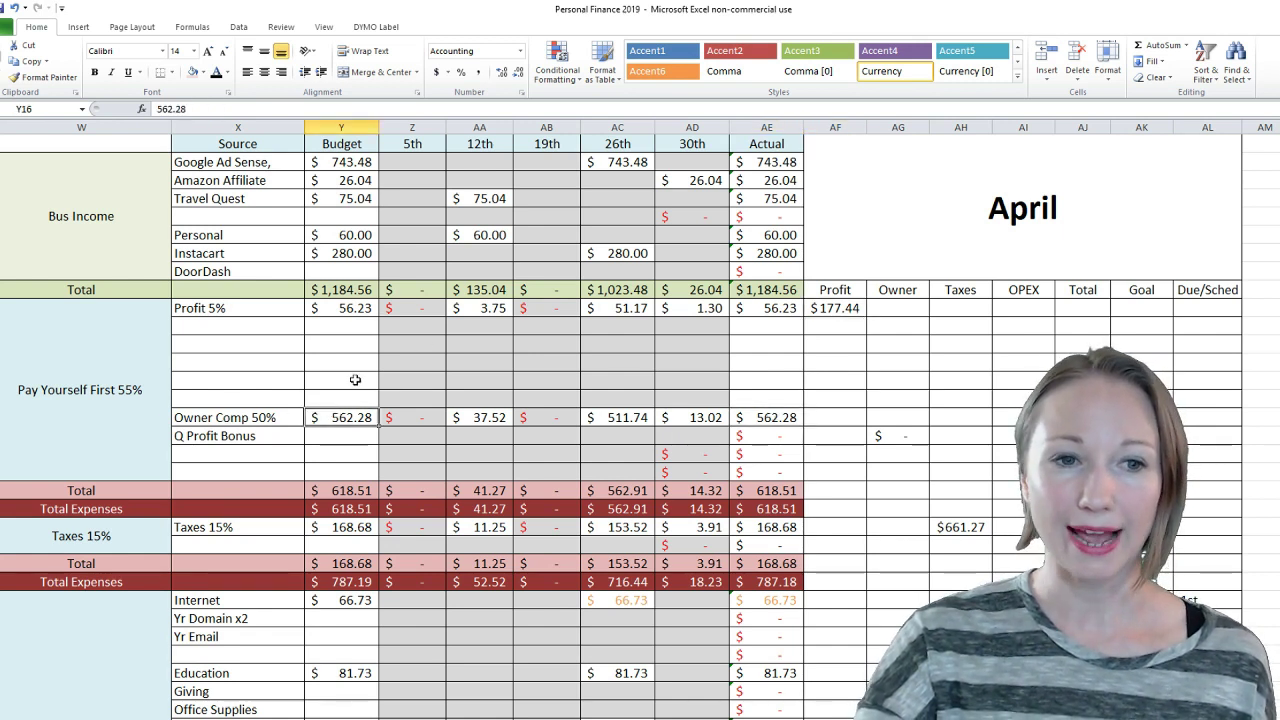
click(759, 410)
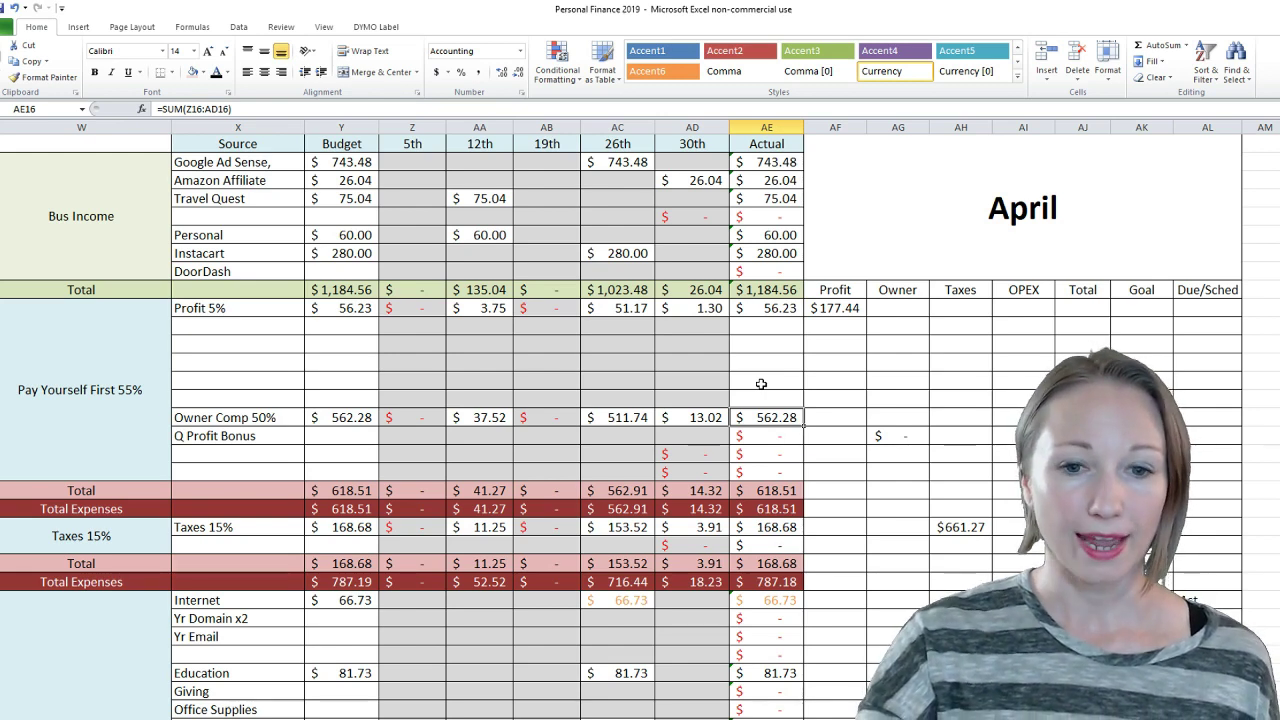
Check the Taxes 15% actual total against the $661.27 taxes figure
scroll(761, 384, down, 1)
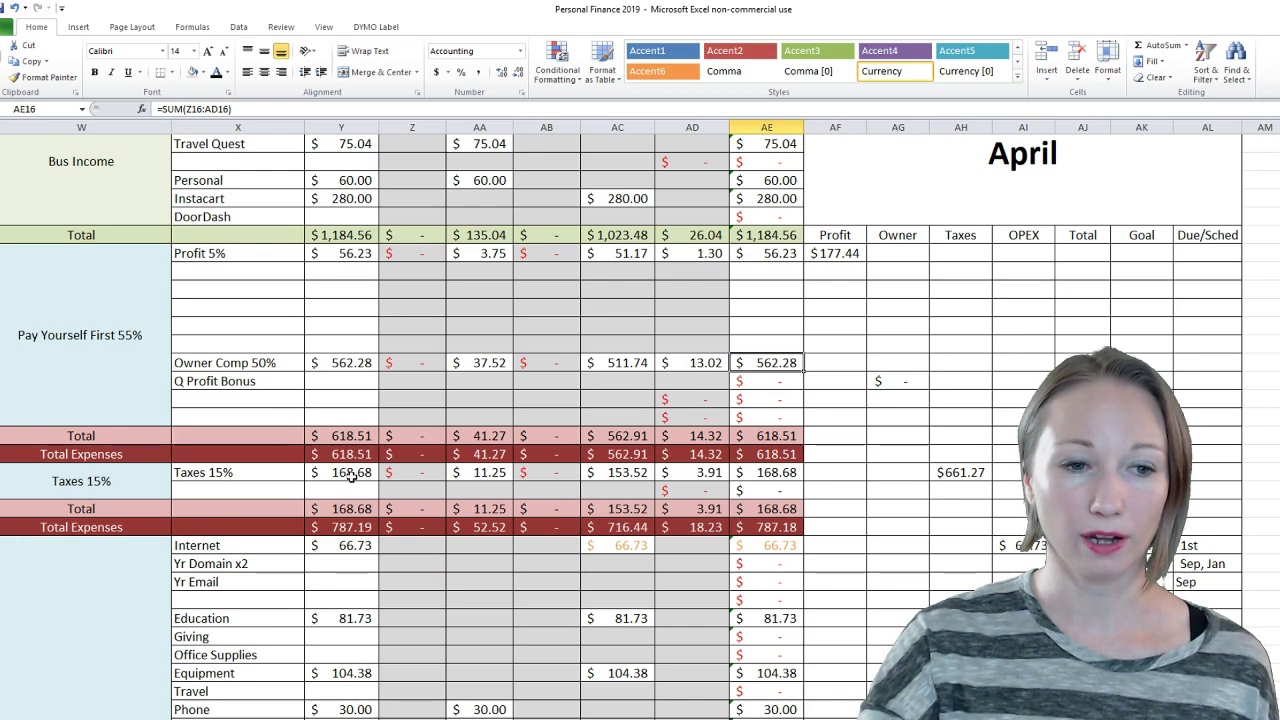
click(761, 476)
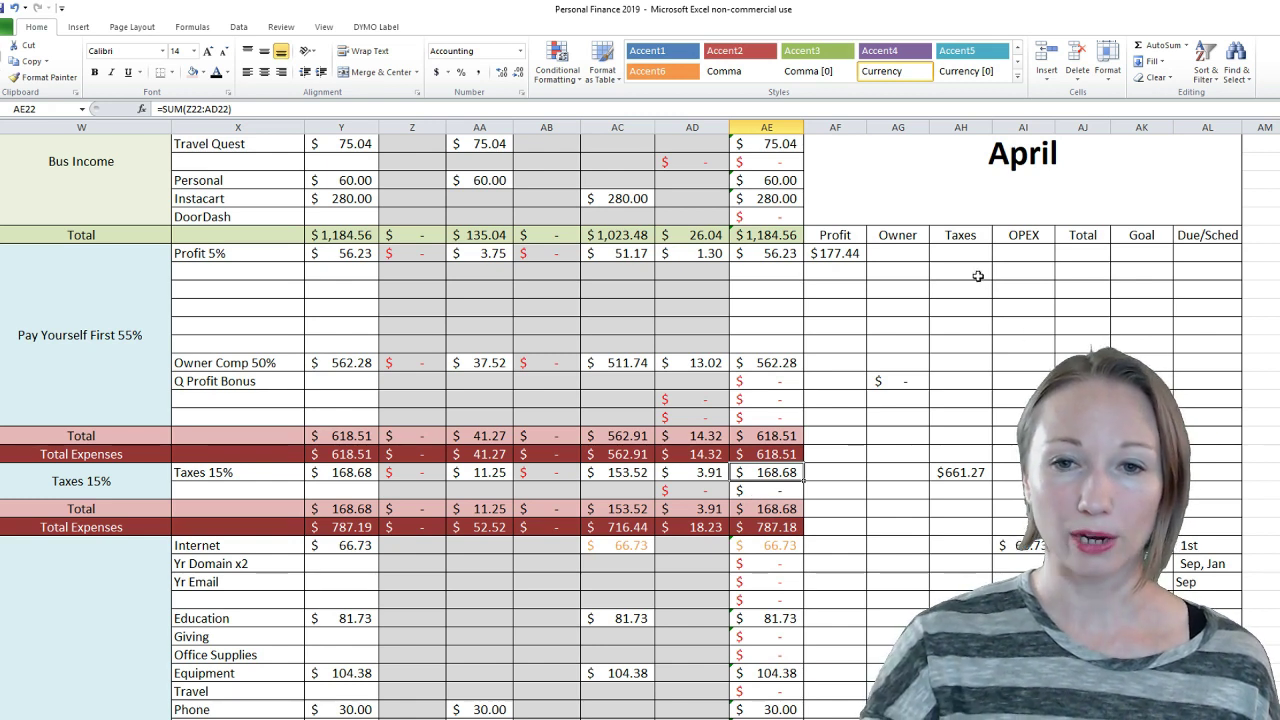
click(955, 471)
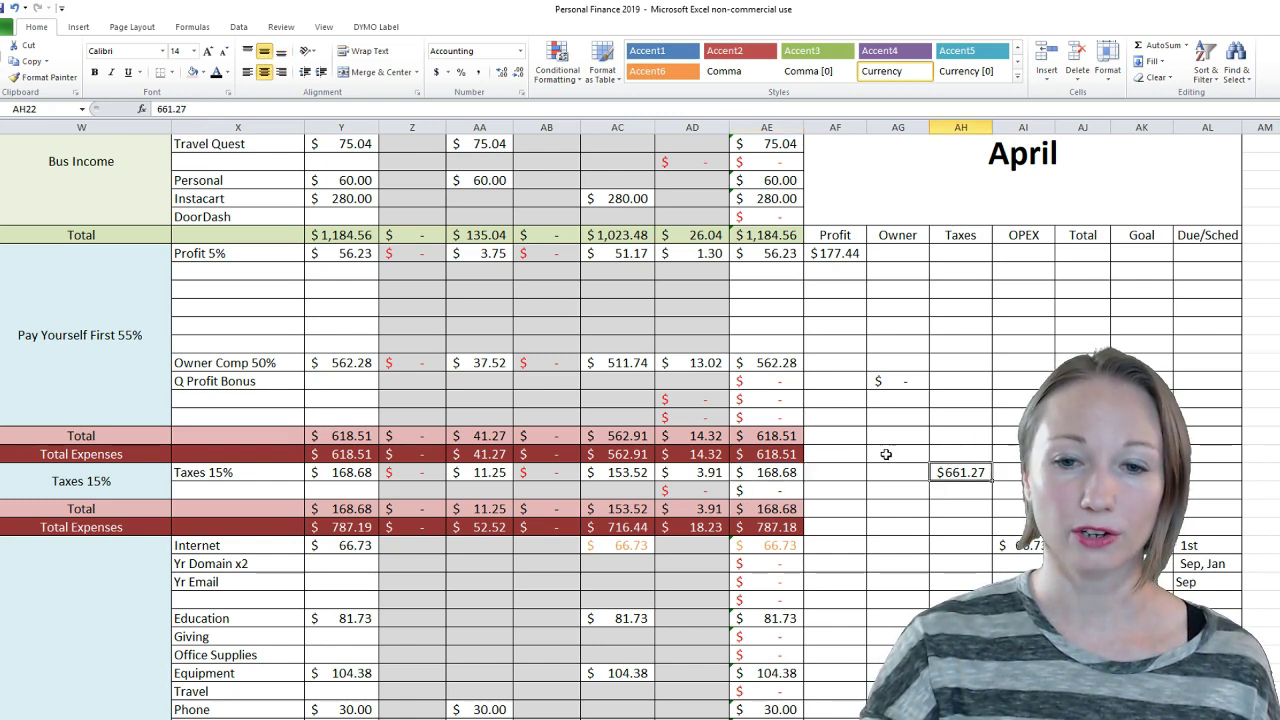
click(779, 472)
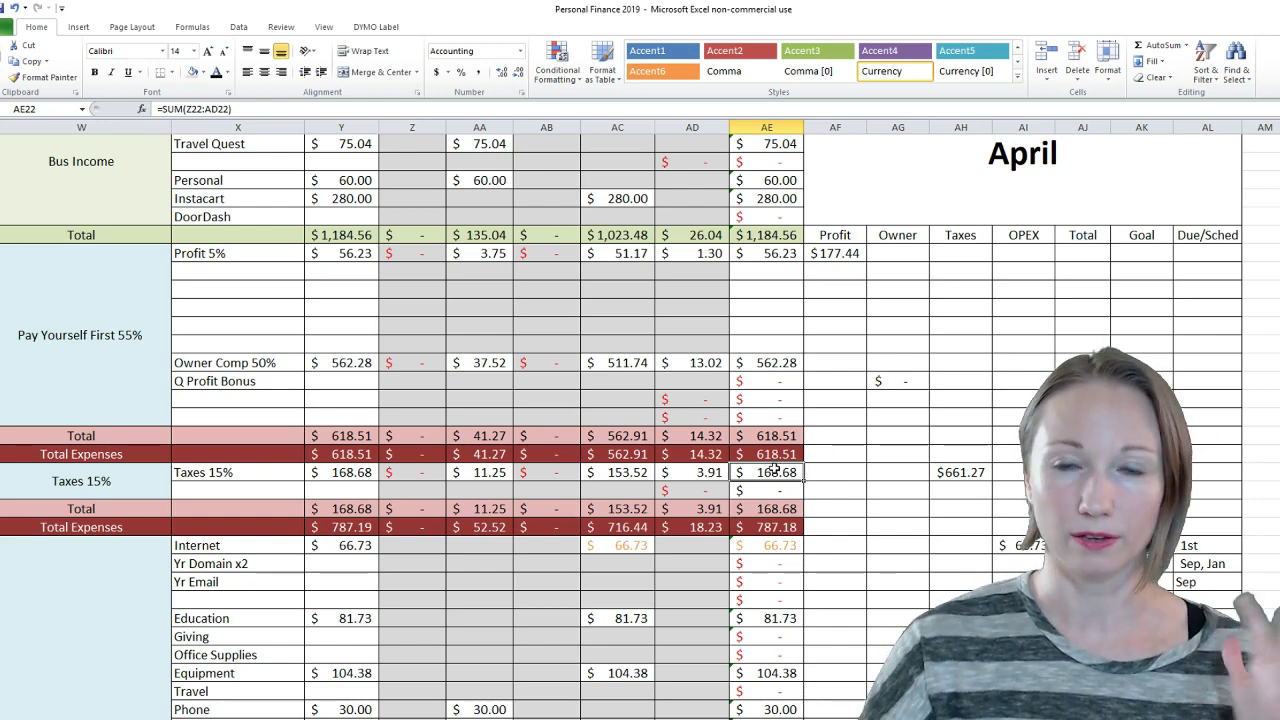
Change the Internet amount on the 26th from 66.73 to 93.64, then verify the OPEX summary and budget
scroll(775, 468, down, 2)
click(765, 438)
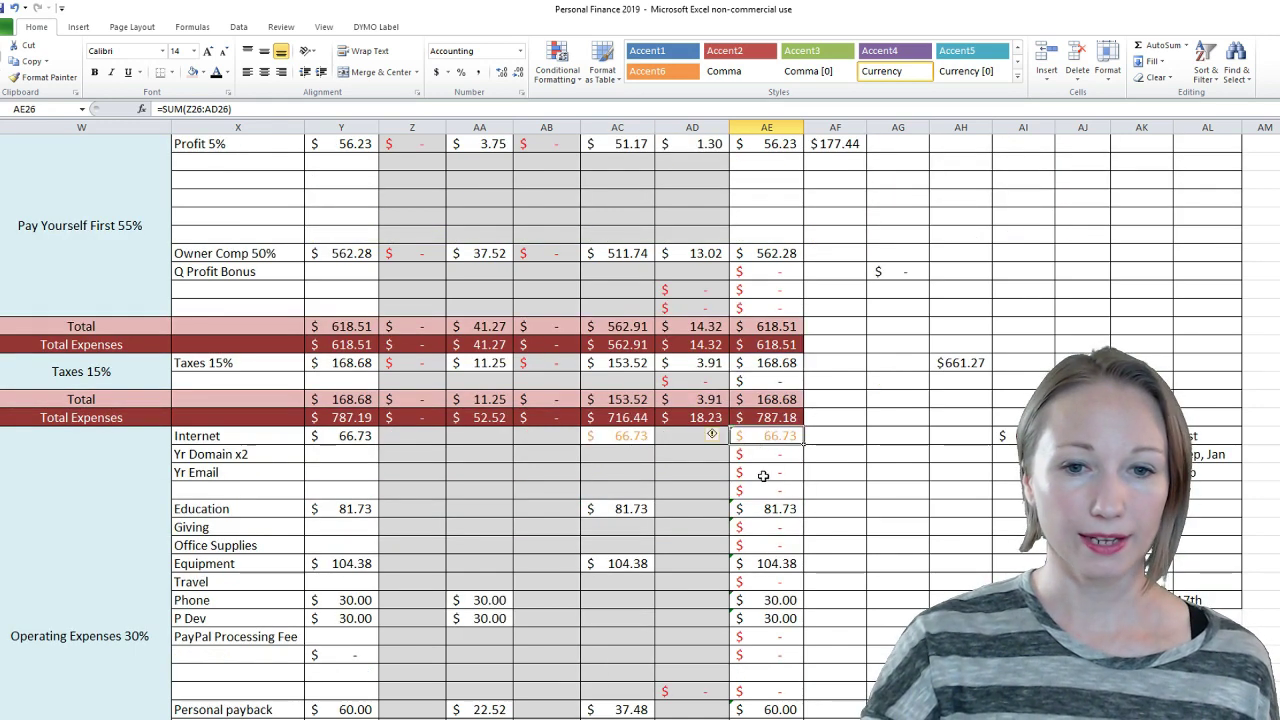
scroll(765, 470, down, 1)
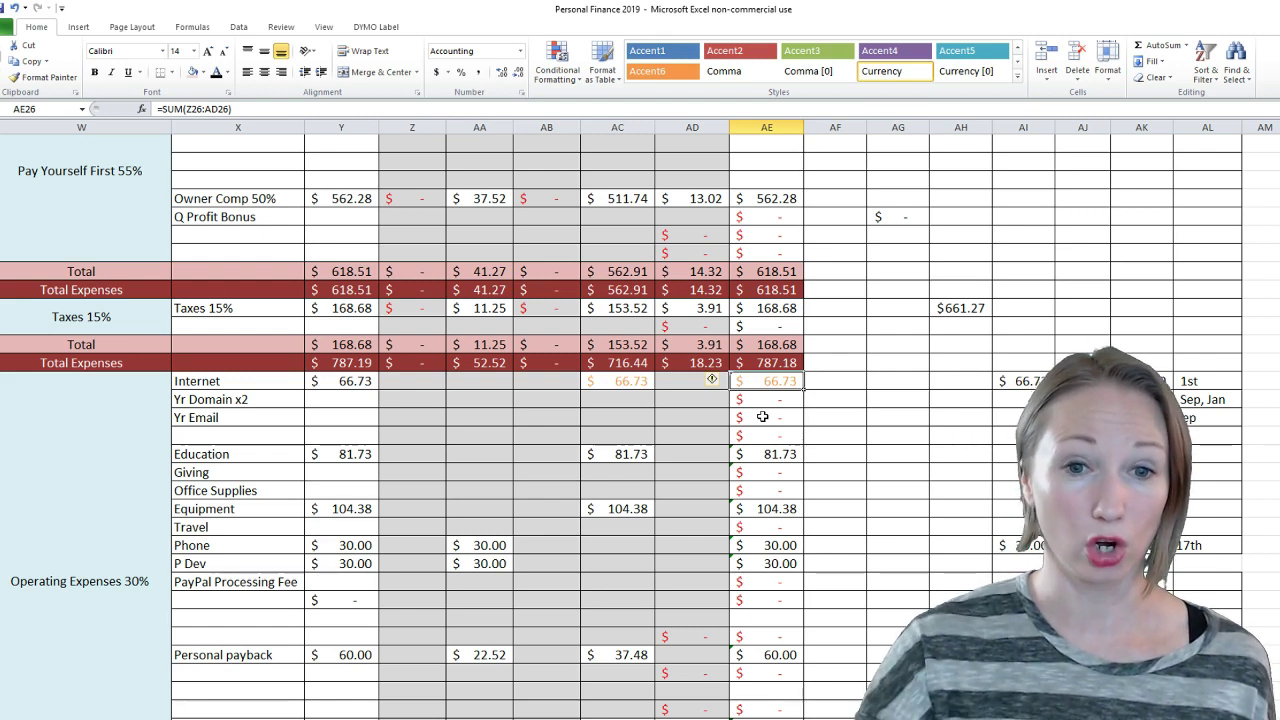
click(617, 380)
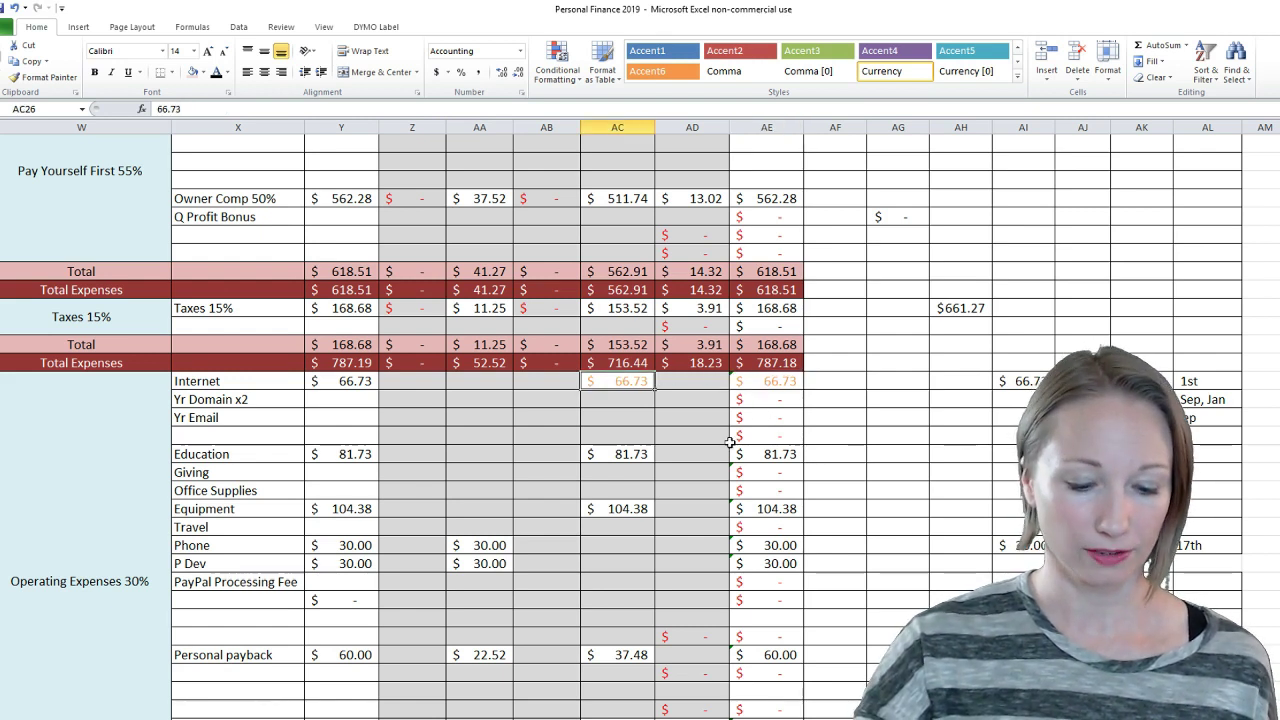
text(93)
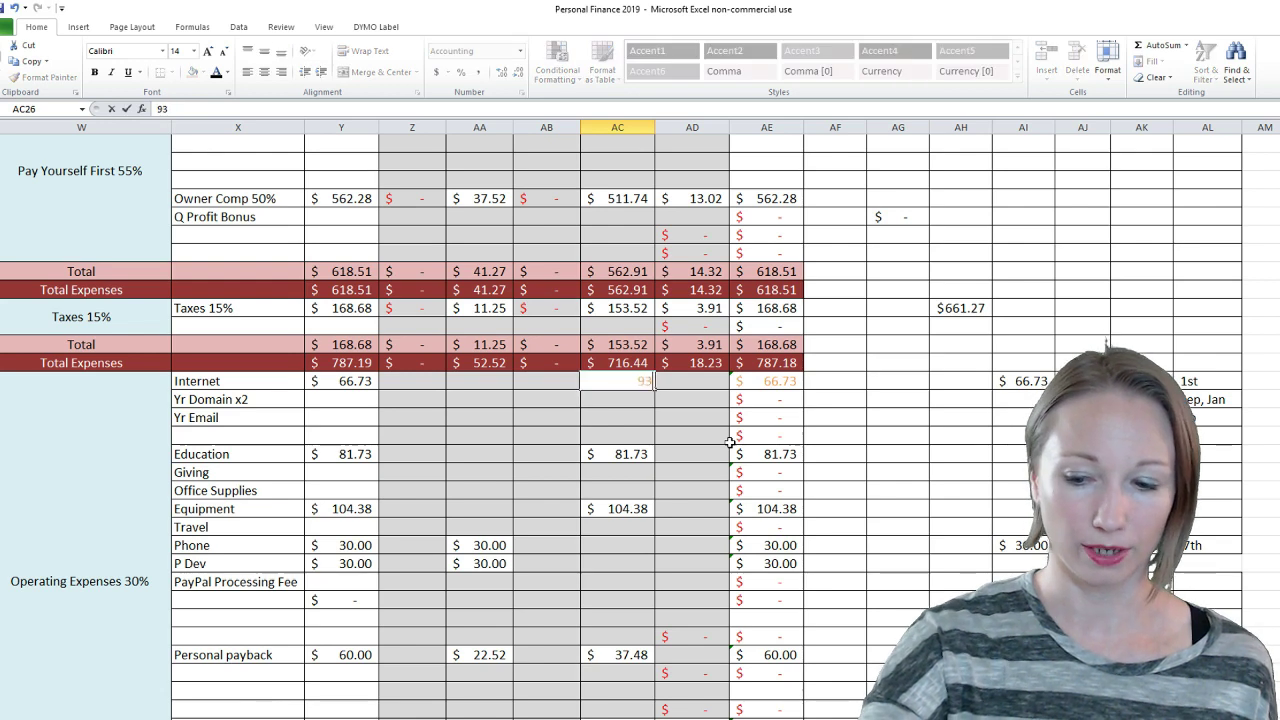
text(.64)
key(Tab)
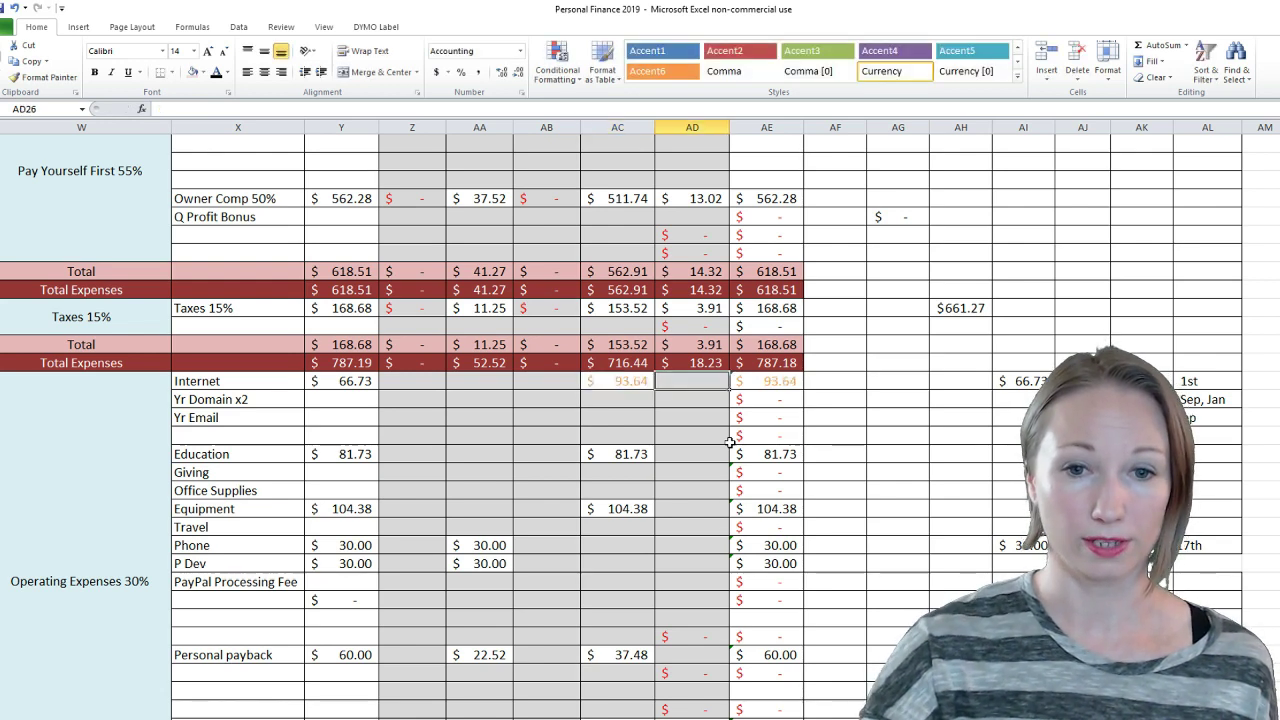
click(1037, 380)
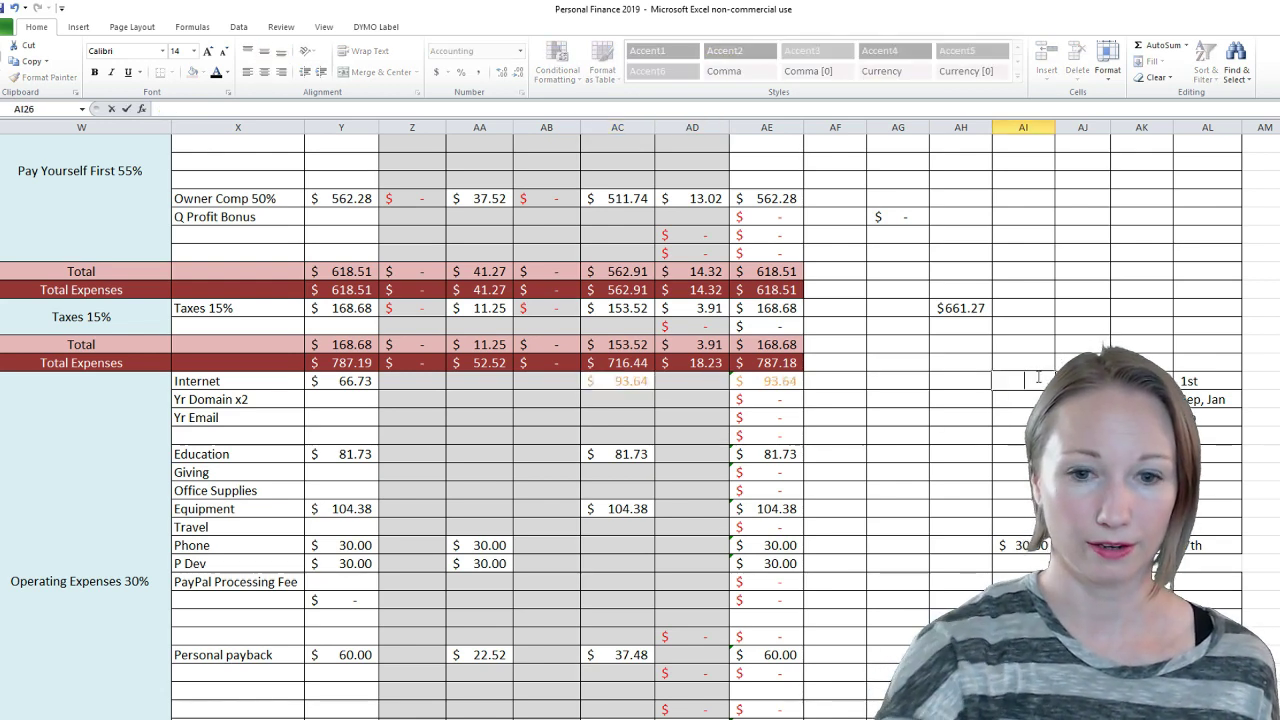
click(345, 388)
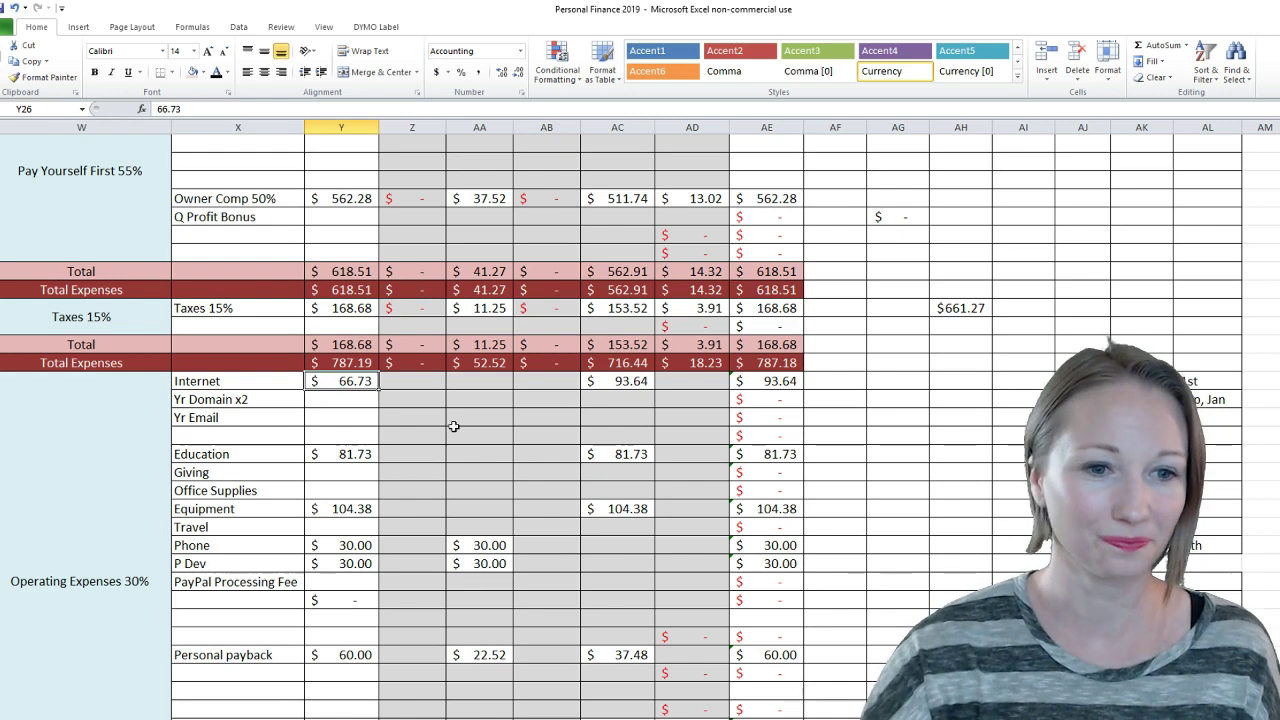
click(361, 450)
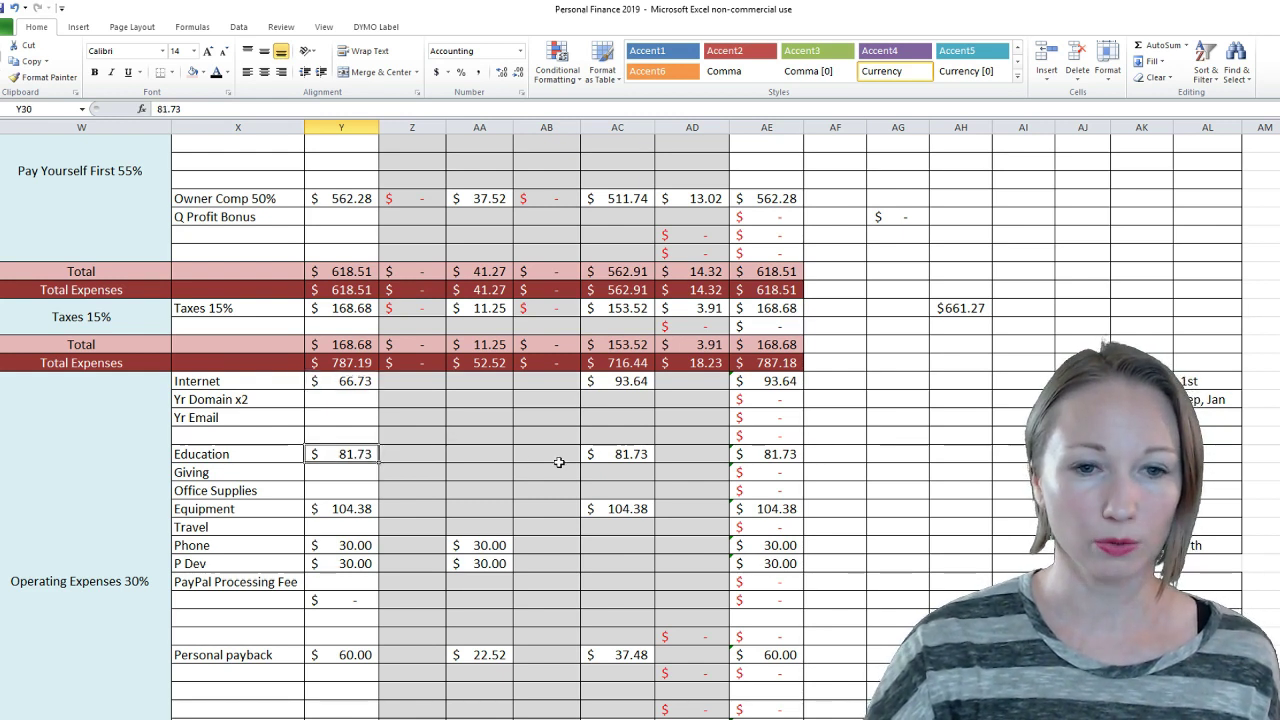
click(764, 456)
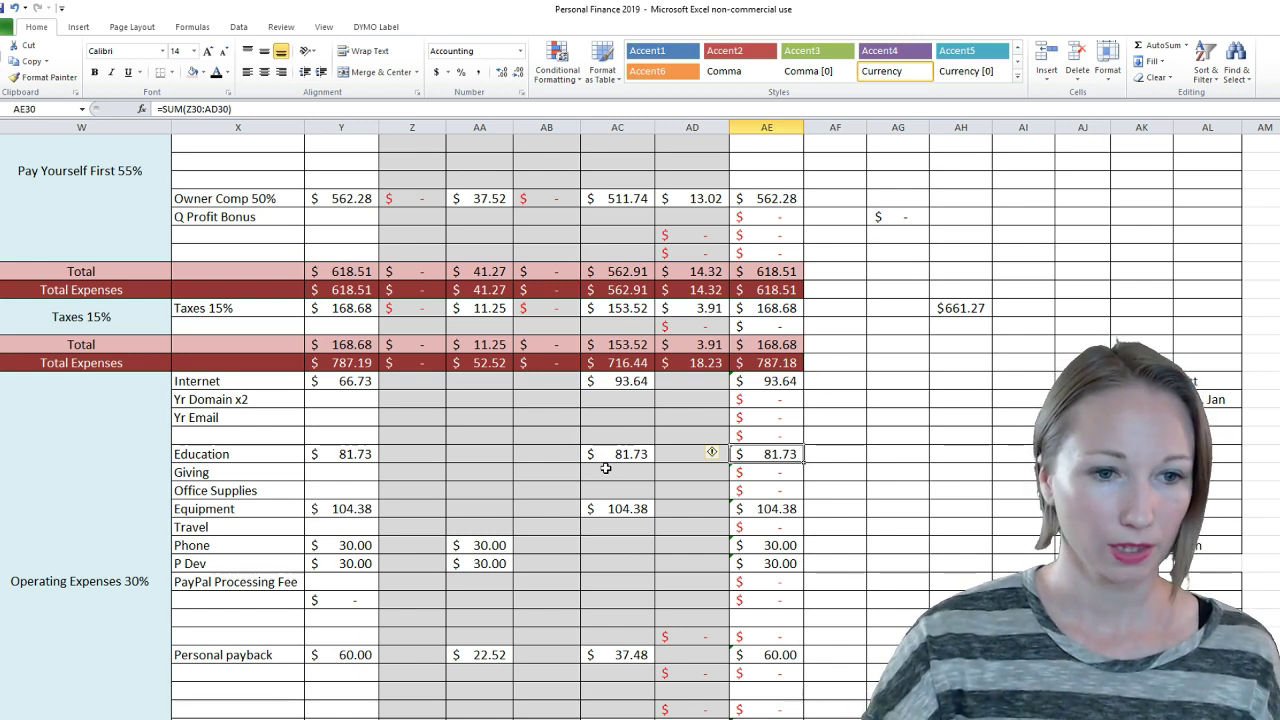
click(755, 509)
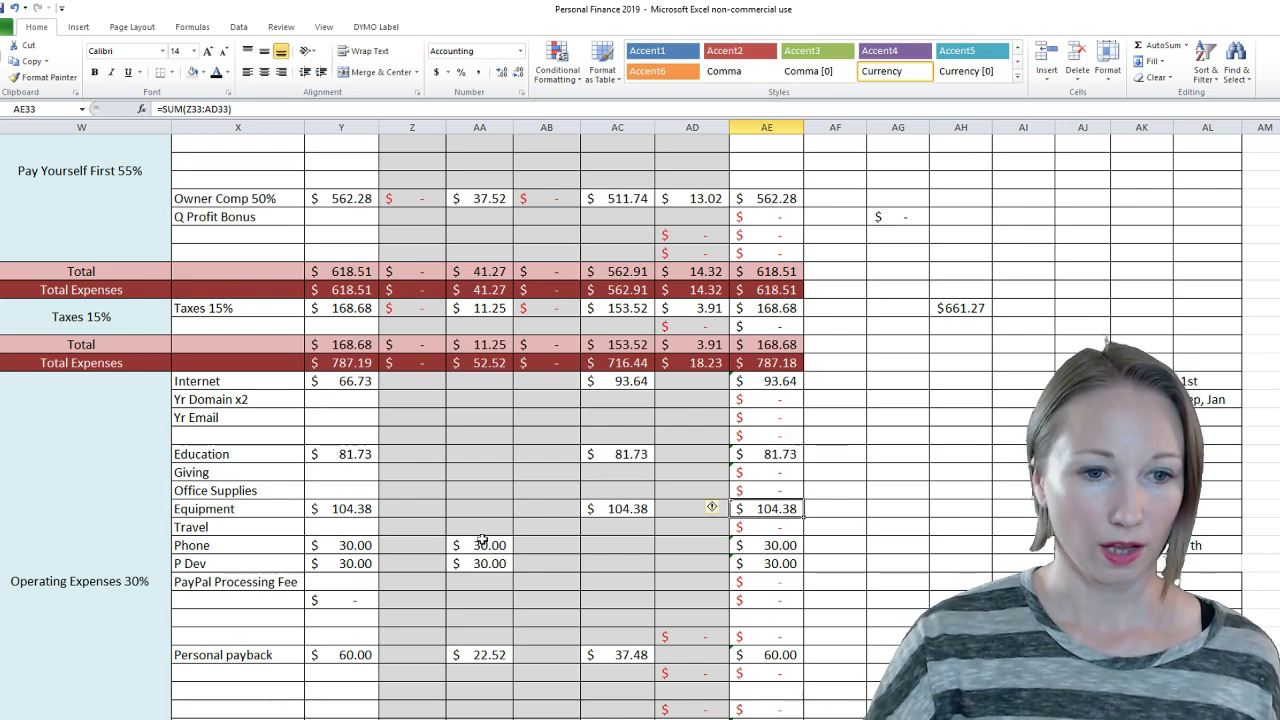
click(763, 545)
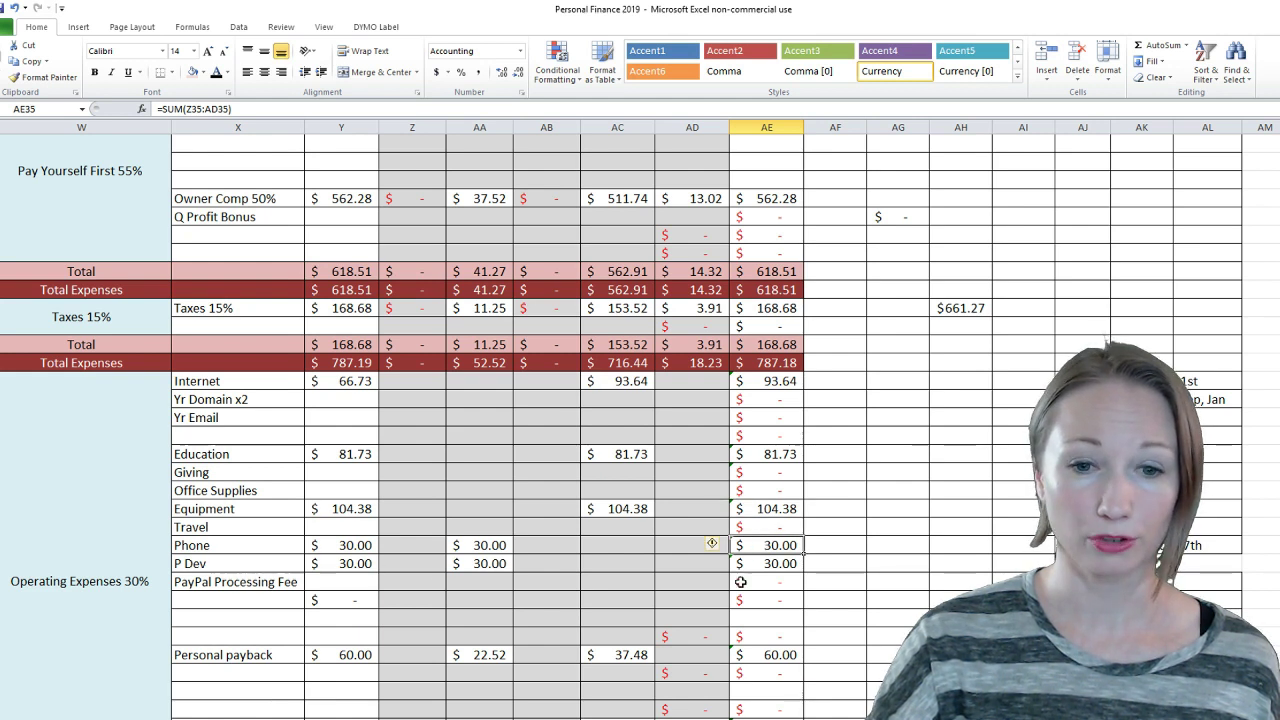
click(763, 565)
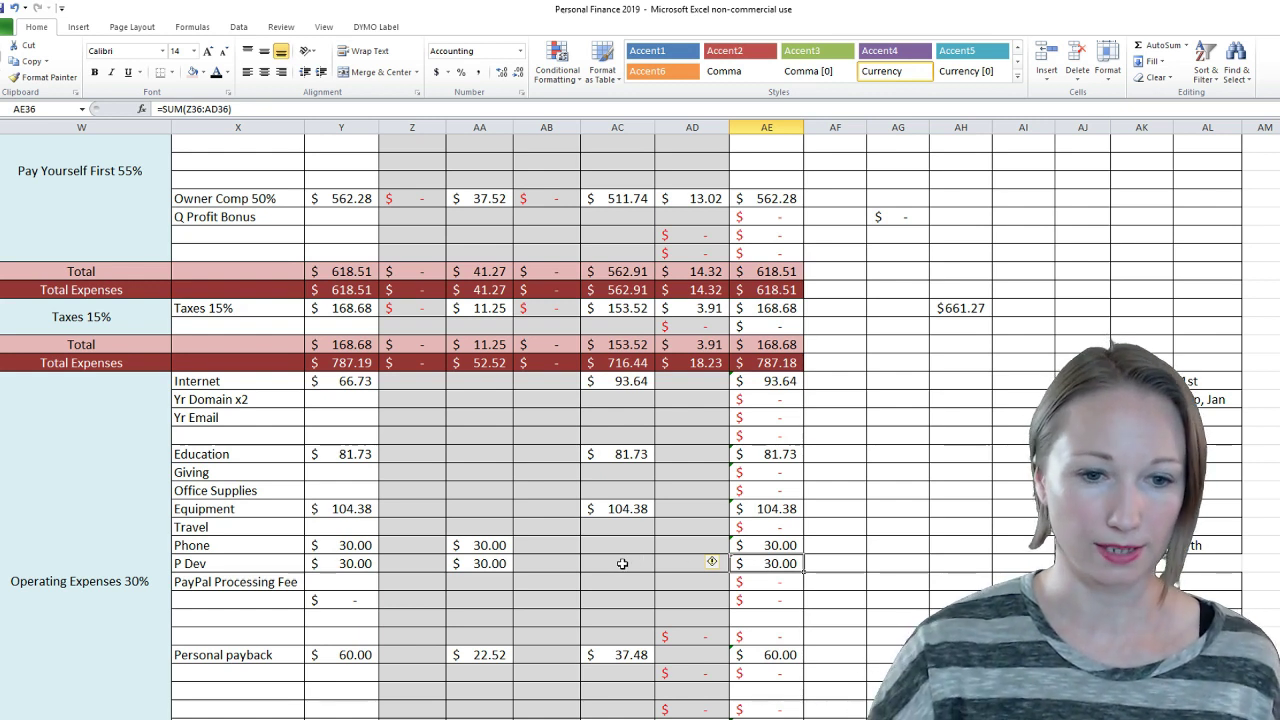
click(748, 654)
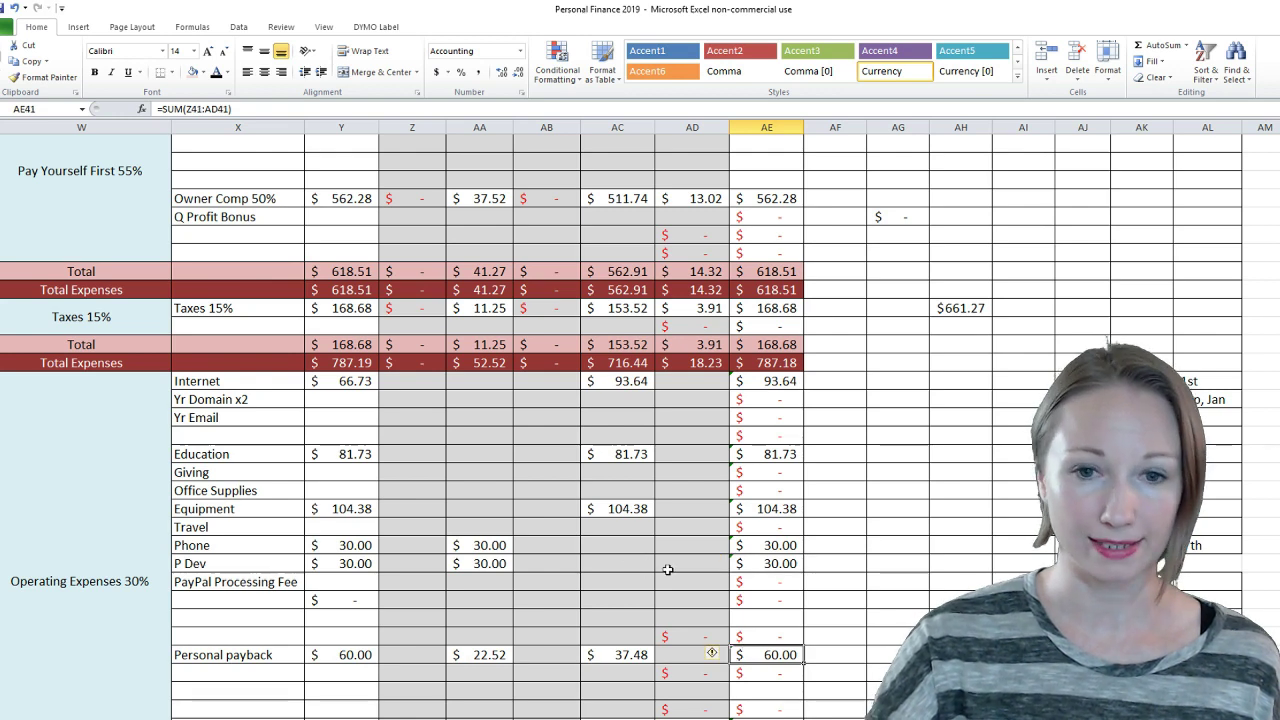
scroll(668, 570, down, 1)
click(546, 636)
scroll(621, 565, down, 5)
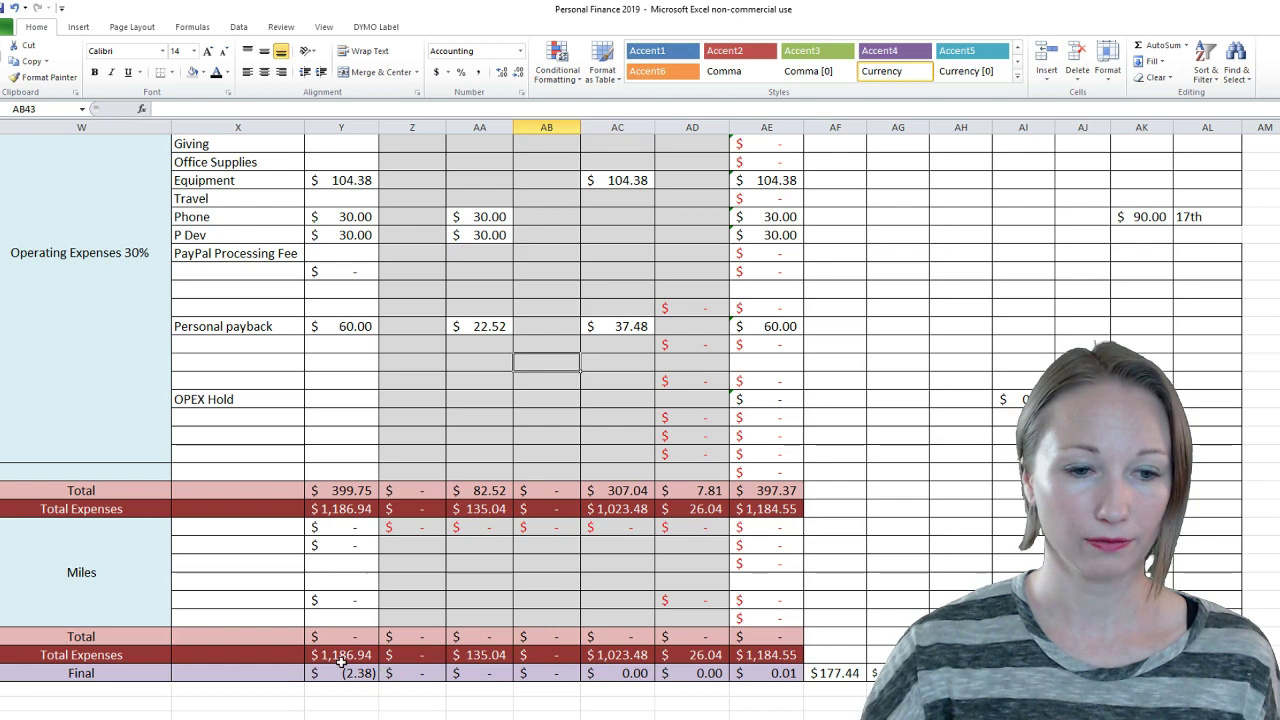
Check the Final budget difference of (2.38), then scroll back up toward the Internet row
click(348, 668)
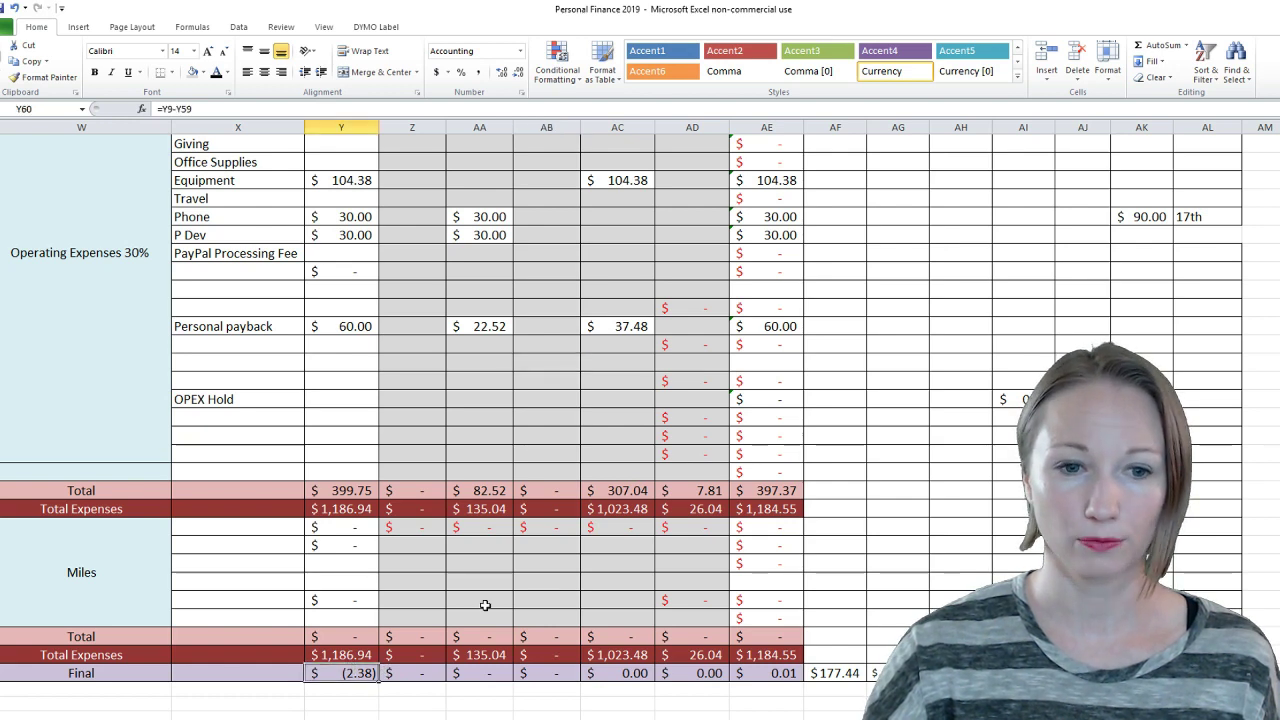
scroll(485, 604, up, 10)
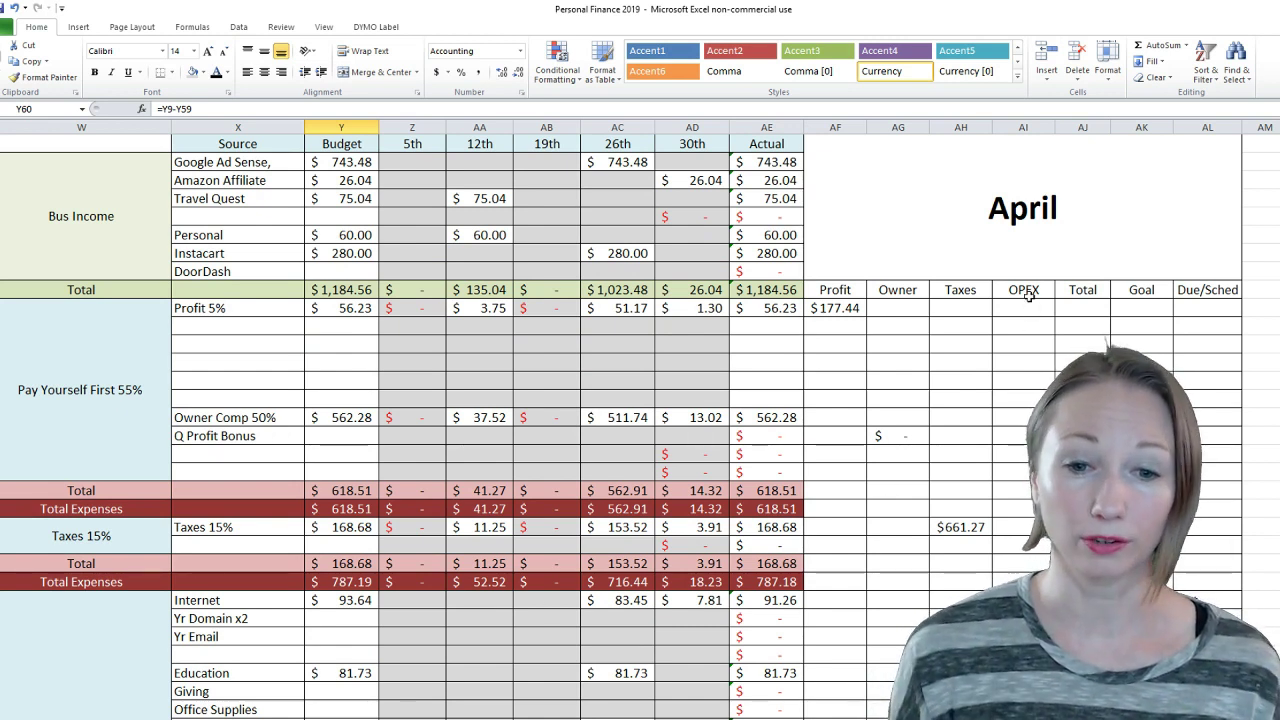
click(344, 605)
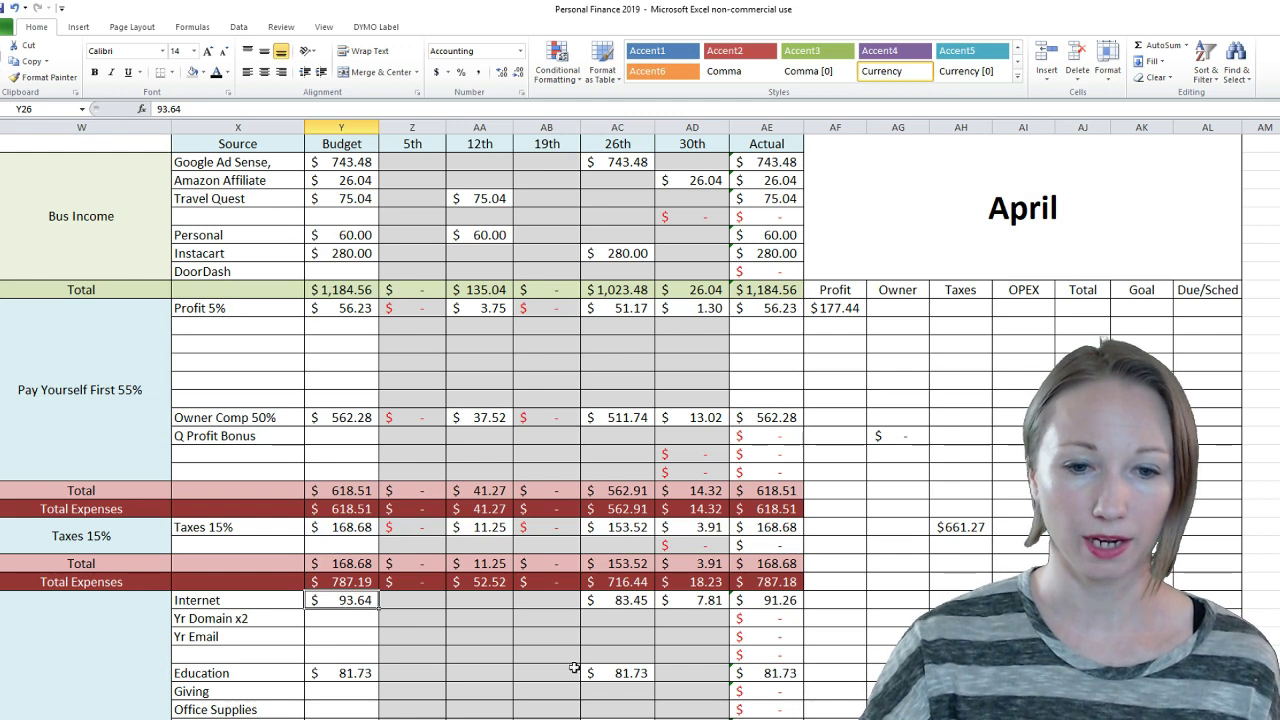